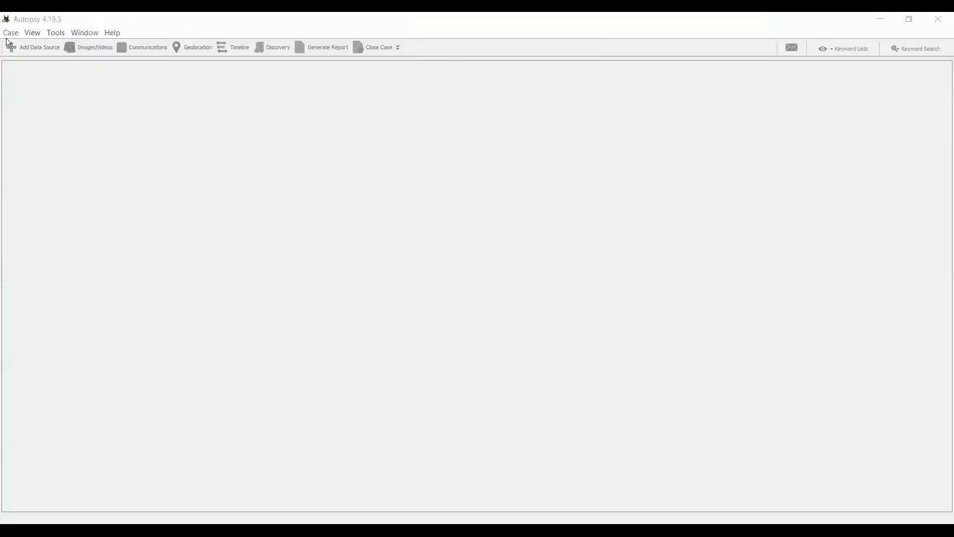
# Create a new case named USBTEST with F:\AutopsyTemp\Tutorial as its base directory and continue to the optional information
pyautogui.click(11, 34)
pyautogui.click(25, 50)
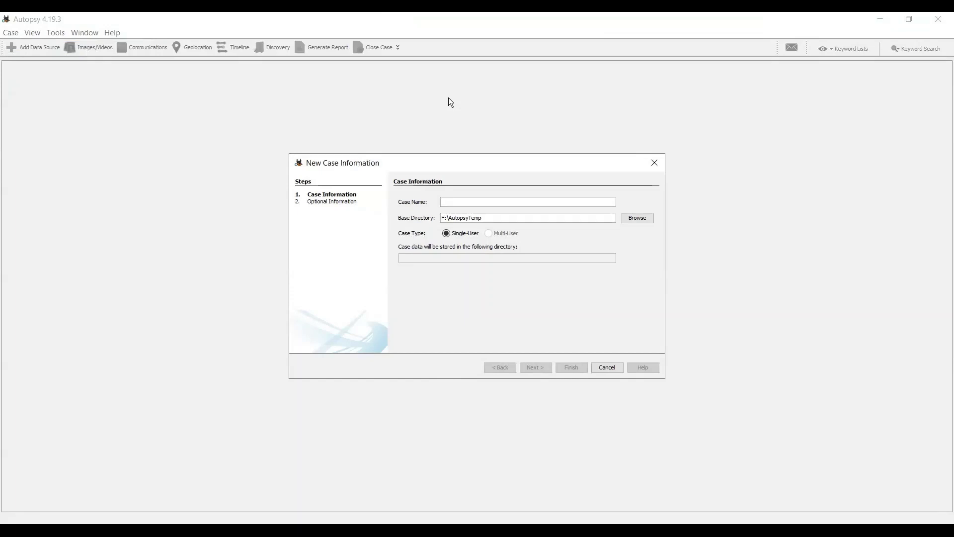
pyautogui.write('USB')
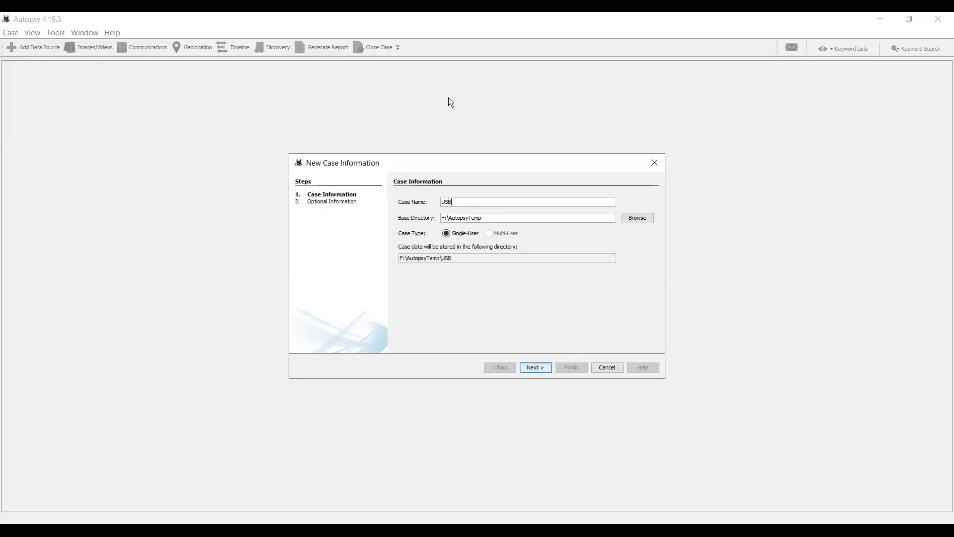
pyautogui.write('TEST')
pyautogui.click(645, 218)
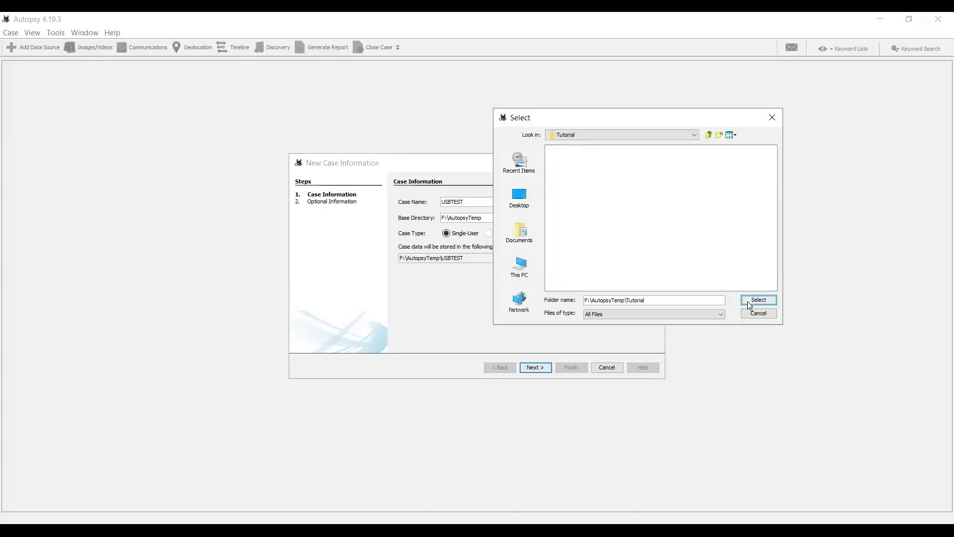
pyautogui.click(748, 300)
pyautogui.click(541, 367)
# Set the case number to 12345, finish creating the case, and dismiss the data source wizard
pyautogui.click(466, 217)
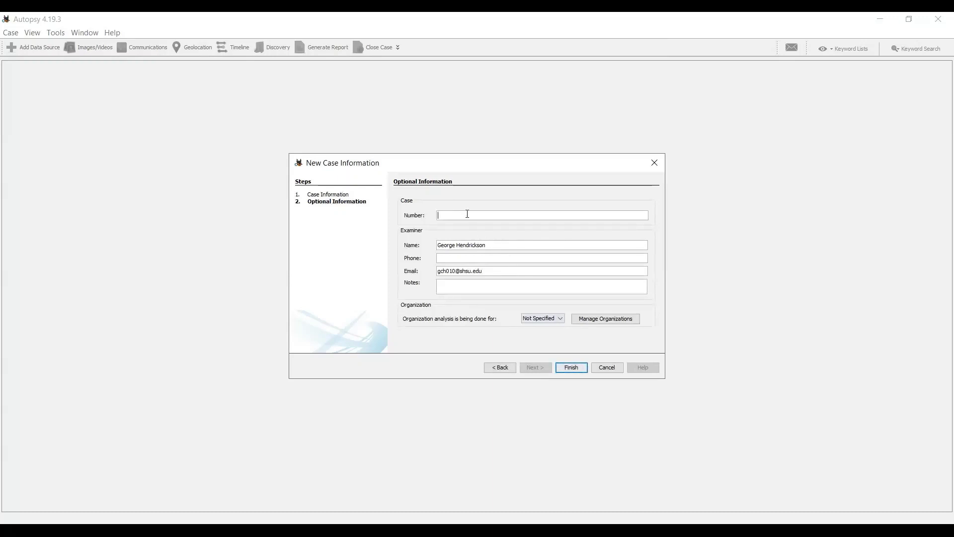
pyautogui.write('12345')
pyautogui.click(490, 246)
pyautogui.click(566, 369)
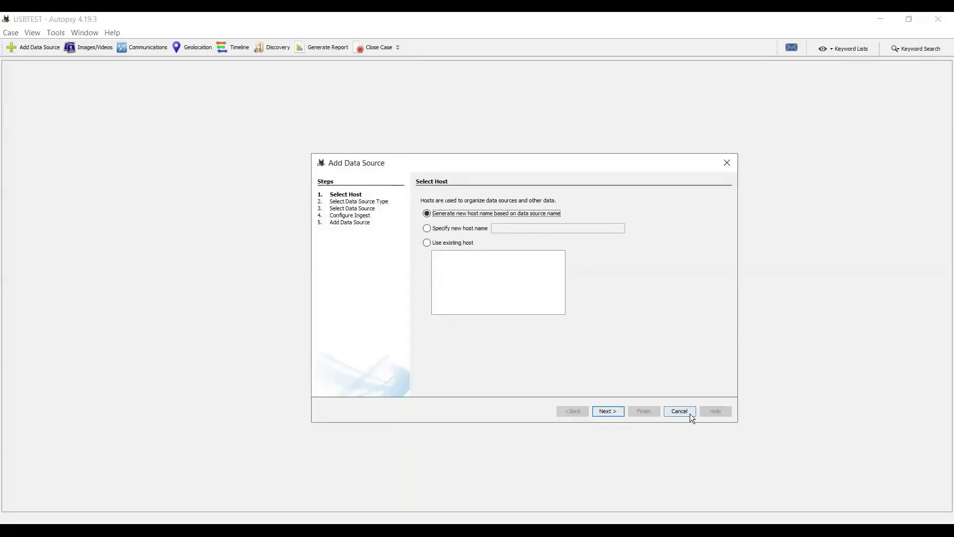
pyautogui.press('Escape')
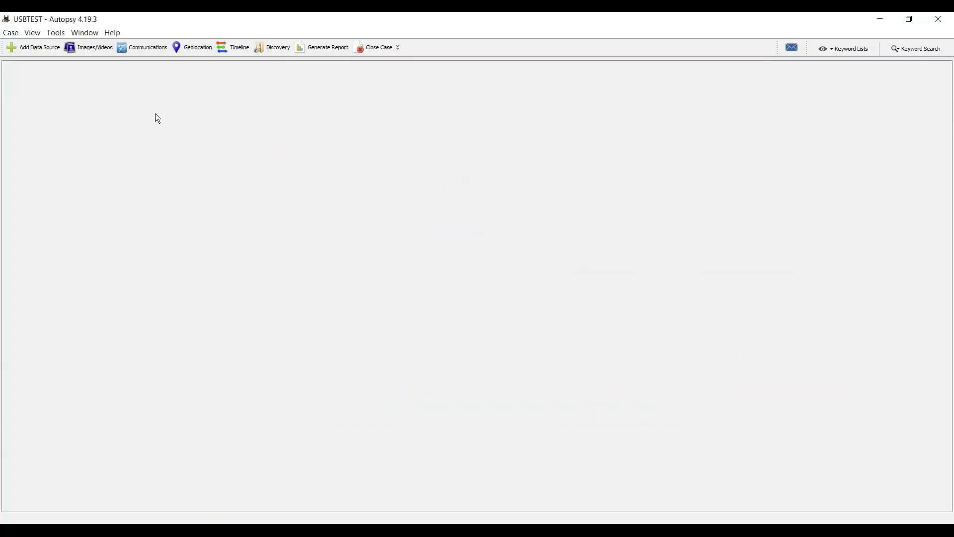
# Start adding a data source with a host name generated from its name, using the Disk Image or VM File type
pyautogui.click(20, 48)
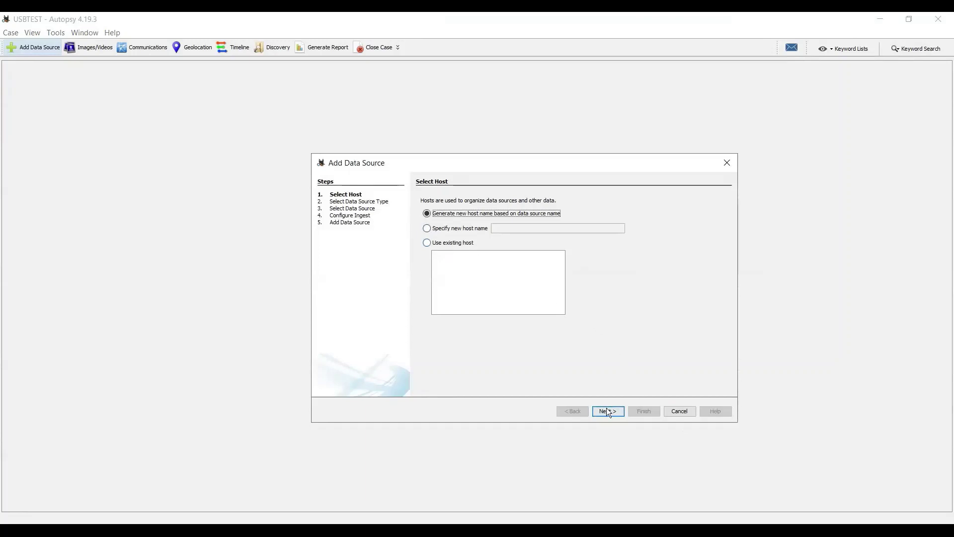
pyautogui.click(466, 227)
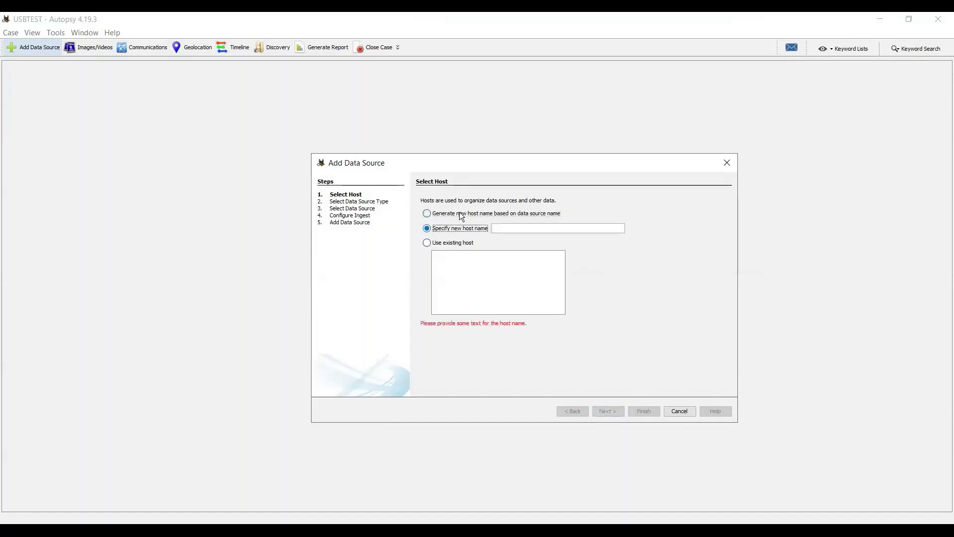
pyautogui.click(459, 213)
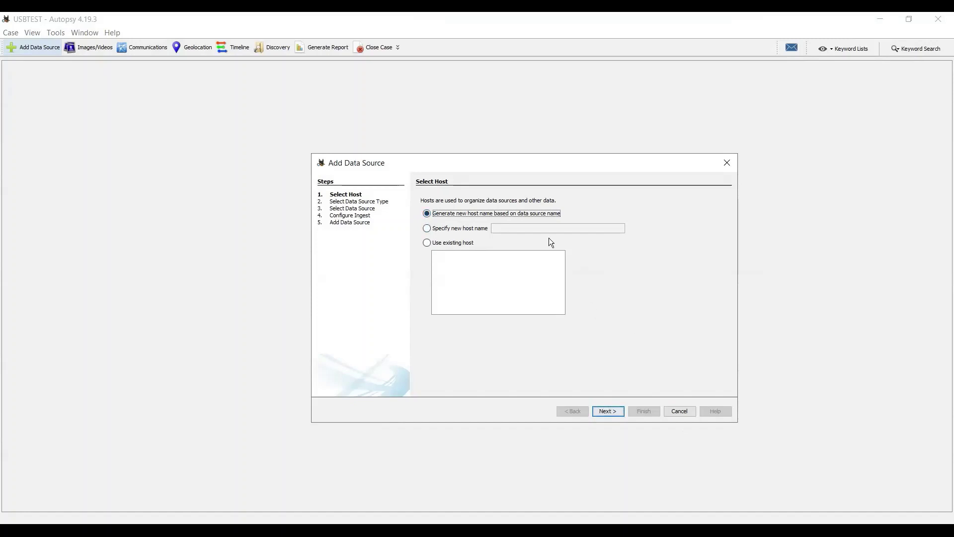
pyautogui.click(609, 410)
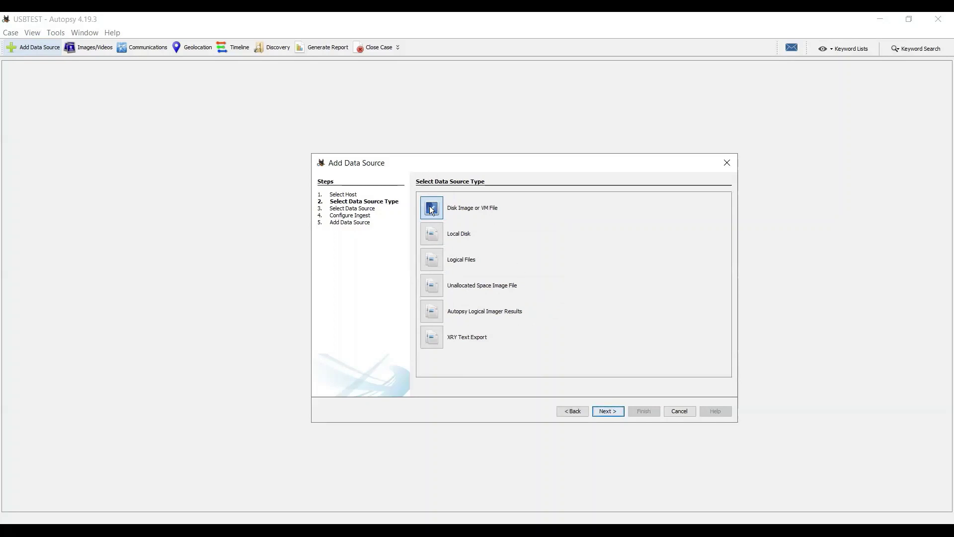
pyautogui.click(594, 412)
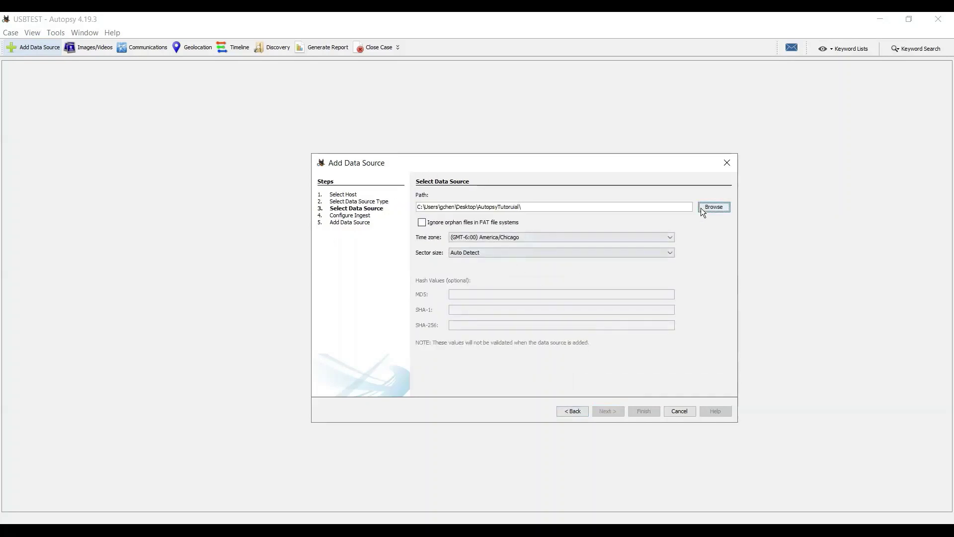
# Choose F:\AutopsyTemp\usbimage.dd as the disk image to add
pyautogui.click(714, 207)
pyautogui.click(459, 336)
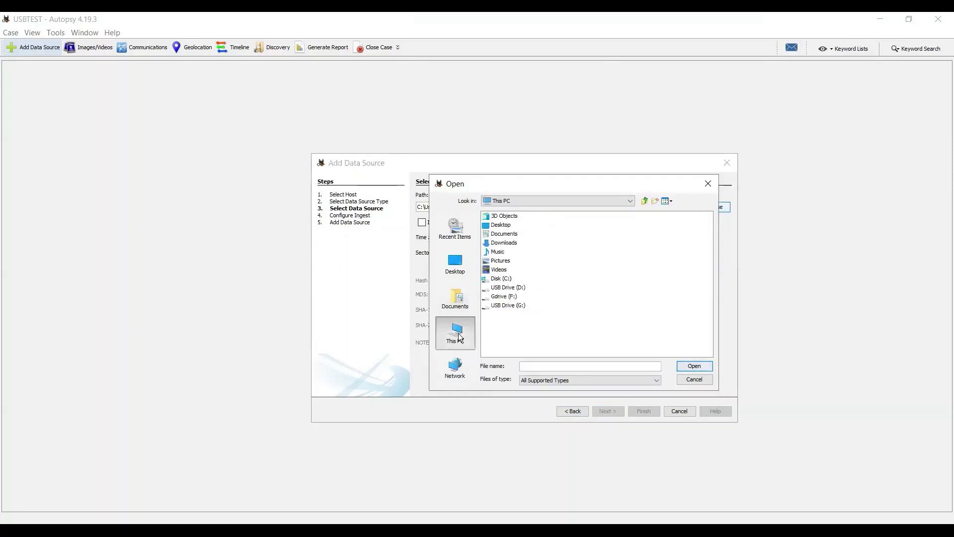
pyautogui.doubleClick(502, 298)
pyautogui.doubleClick(517, 217)
pyautogui.click(512, 226)
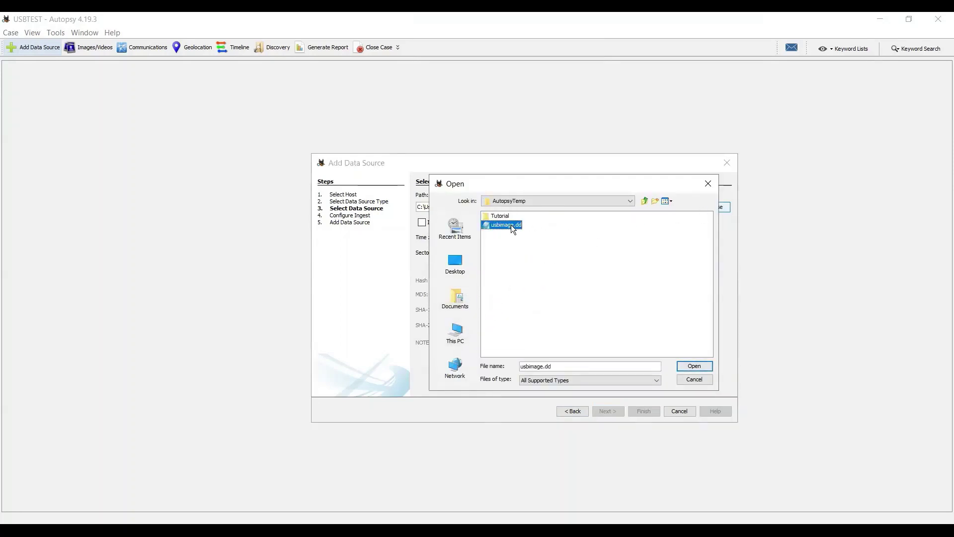
pyautogui.click(693, 363)
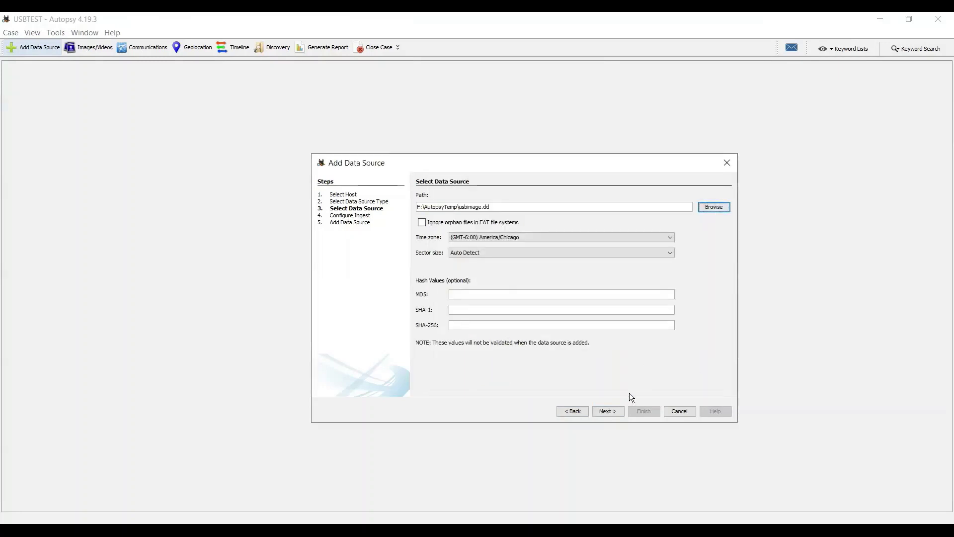
# Accept the preselected ingest modules for all files, directories and unallocated space, and finish adding the data source
pyautogui.click(611, 414)
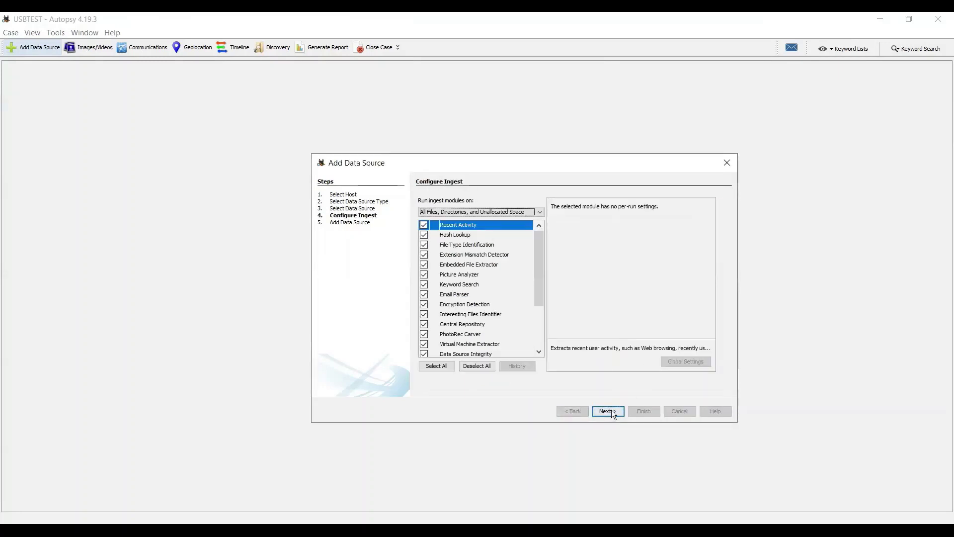
pyautogui.click(611, 411)
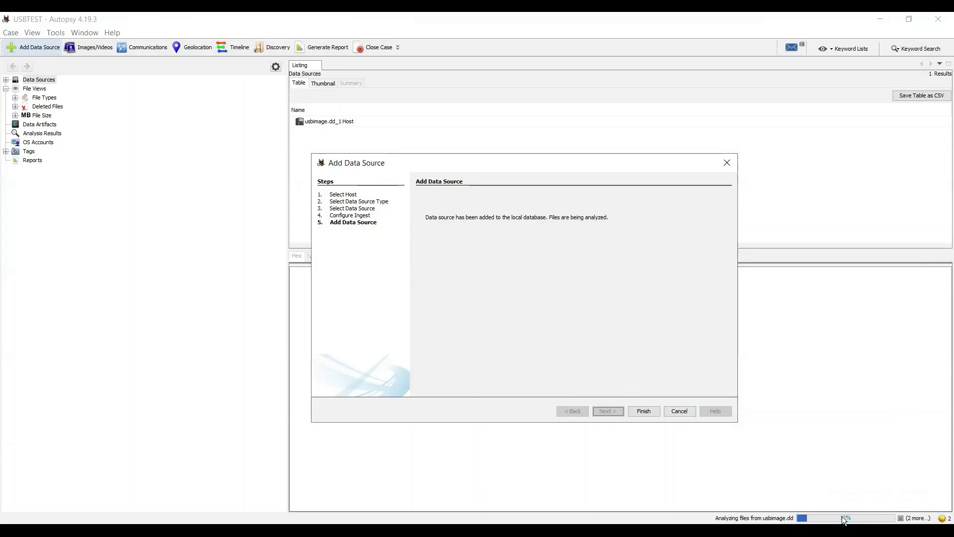
pyautogui.click(649, 412)
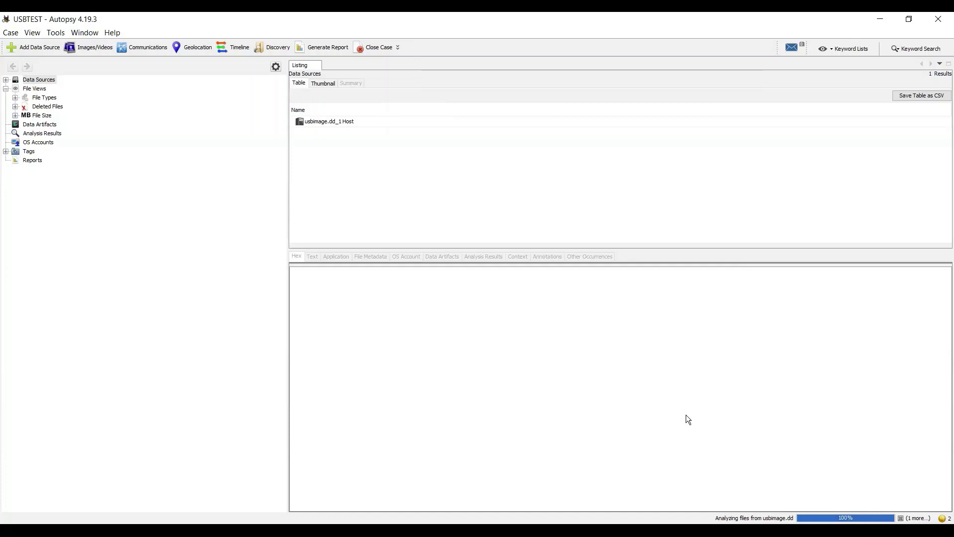
# Expand the data sources down to usbimage.dd and view the image's analysis results and its contents
pyautogui.click(6, 80)
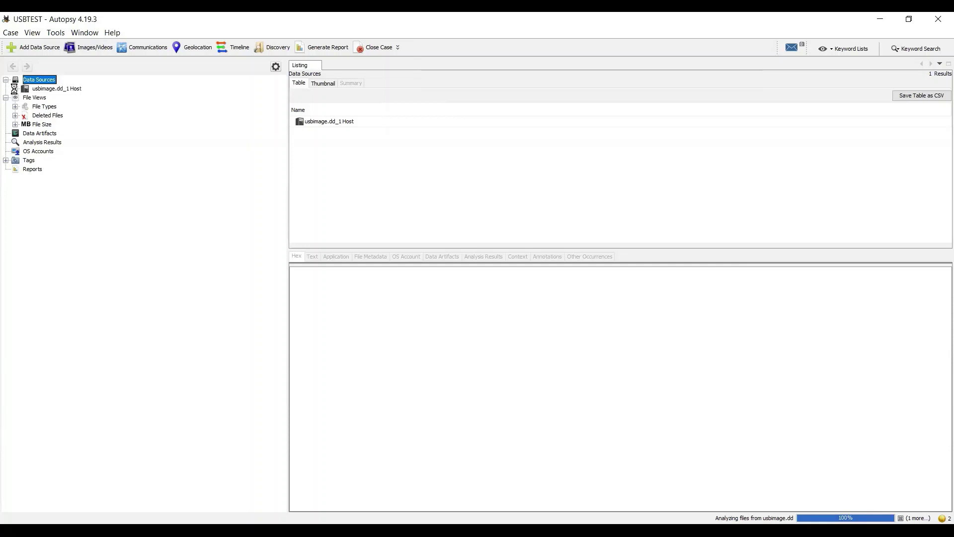
pyautogui.click(15, 89)
pyautogui.click(44, 89)
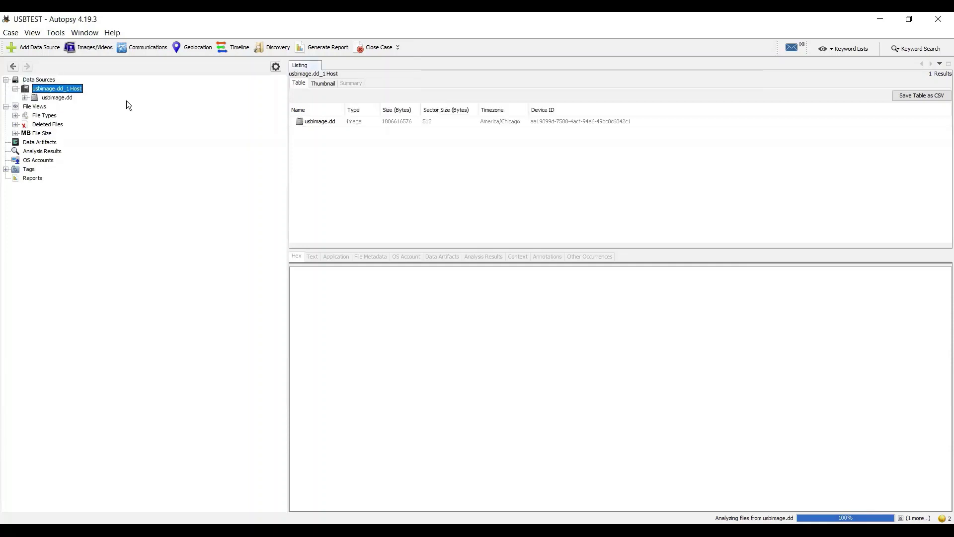
pyautogui.click(317, 121)
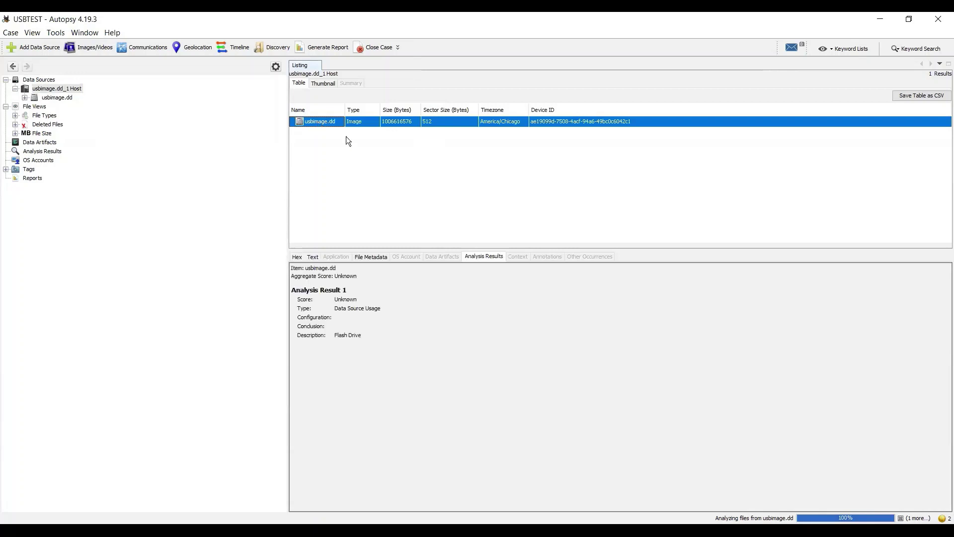
pyautogui.click(63, 97)
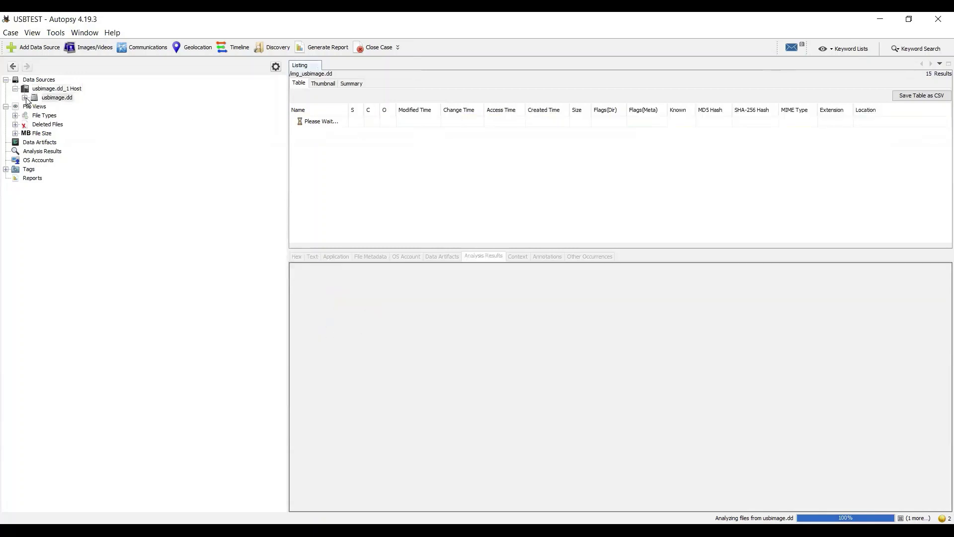
pyautogui.click(25, 97)
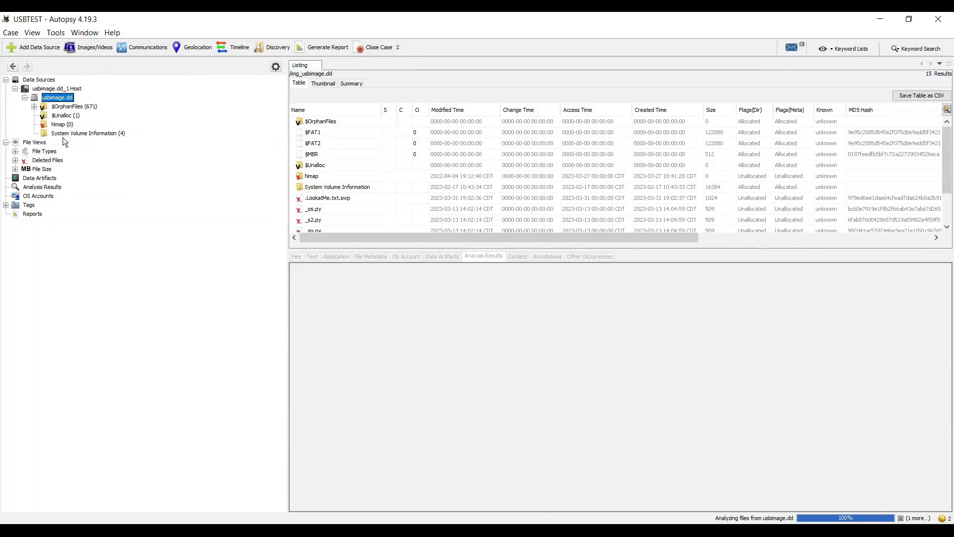
# Expand $OrphanFiles and browse the contents of _enmap, _hare and _ibrary.zip
pyautogui.click(34, 107)
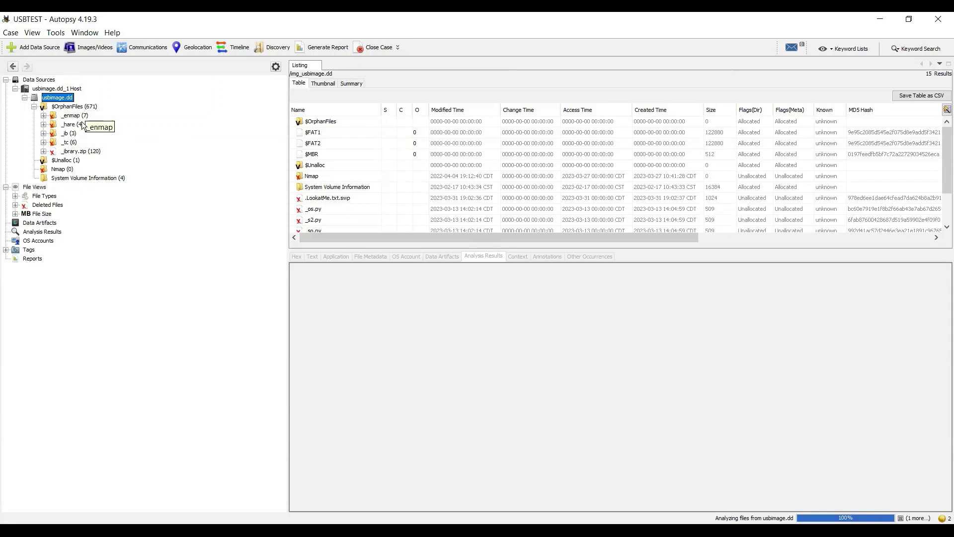
pyautogui.click(71, 117)
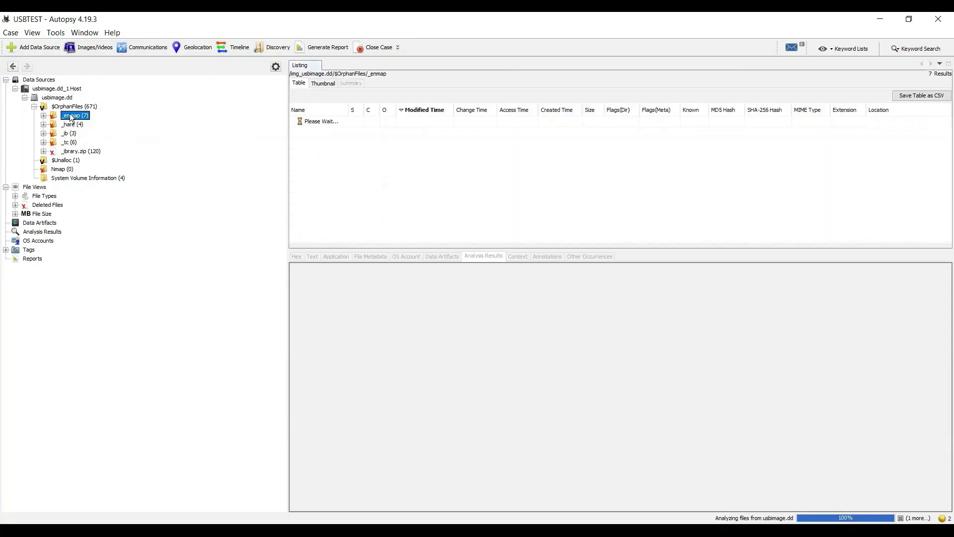
pyautogui.click(69, 125)
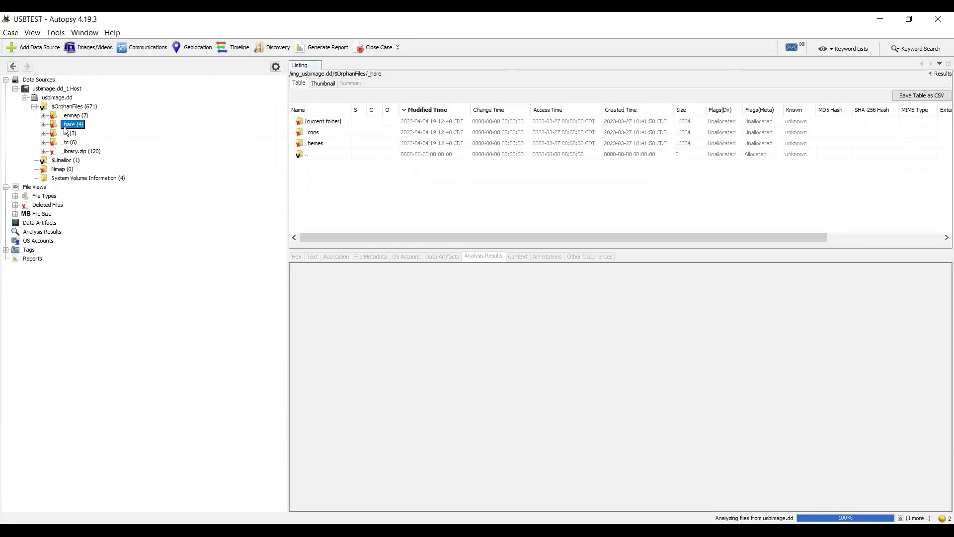
pyautogui.click(75, 152)
pyautogui.scroll(-4, 402, 186)
pyautogui.scroll(-6, 404, 189)
pyautogui.scroll(10, 403, 186)
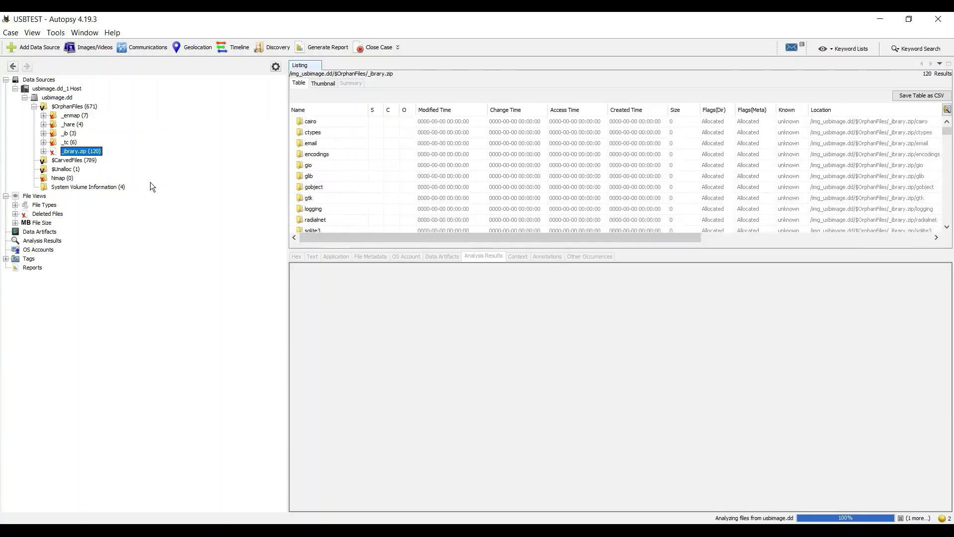
# List the $CarvedFiles folder and read through the hex content of f0000256.txt
pyautogui.click(80, 163)
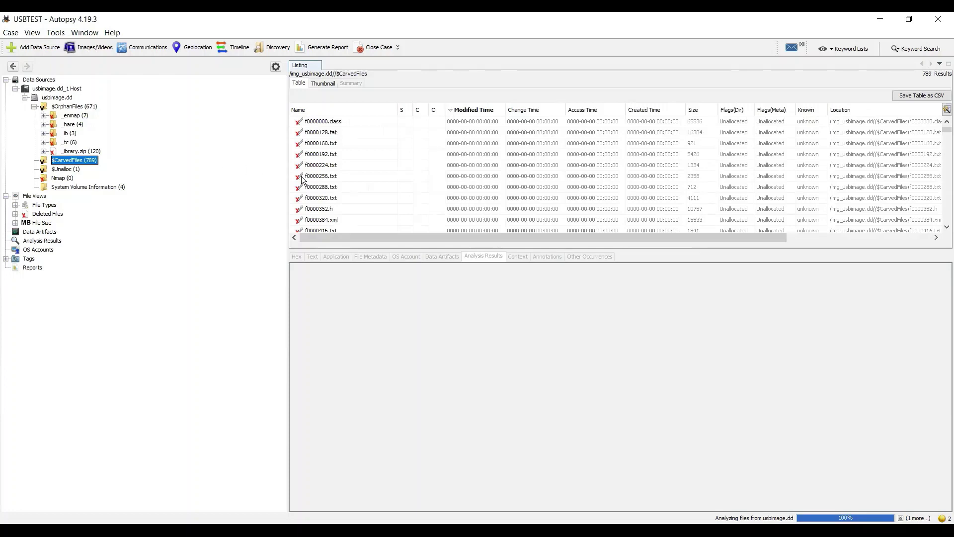
pyautogui.click(337, 177)
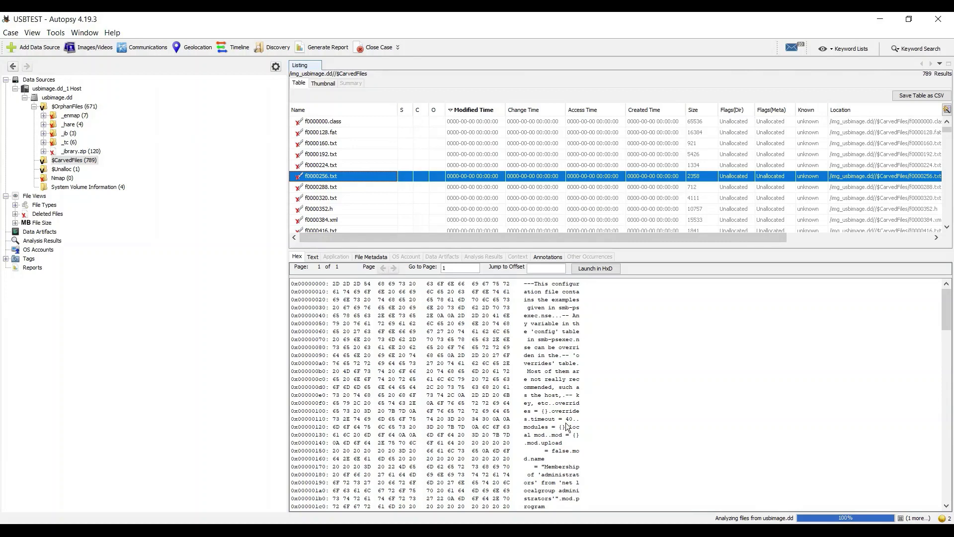
pyautogui.scroll(-1, 591, 420)
pyautogui.scroll(-12, 591, 419)
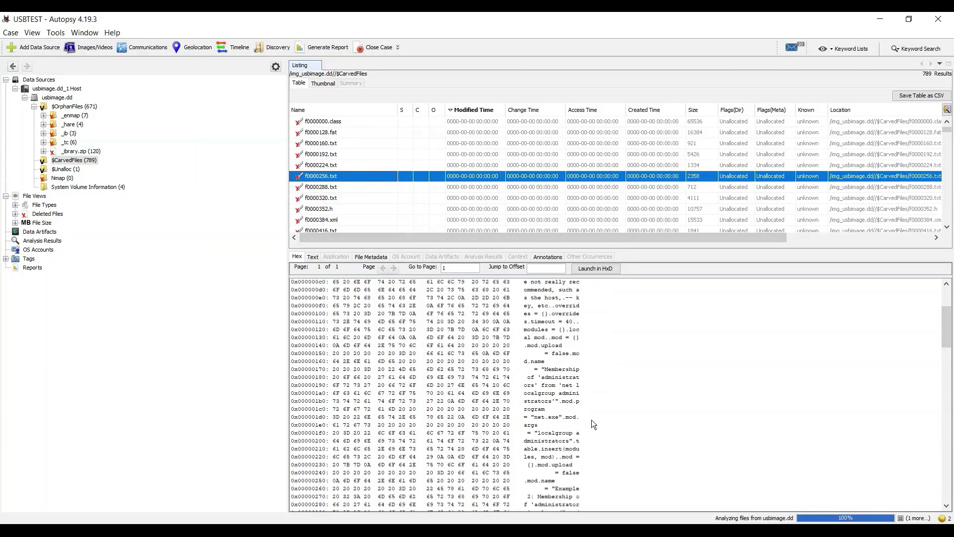
pyautogui.scroll(-13, 591, 419)
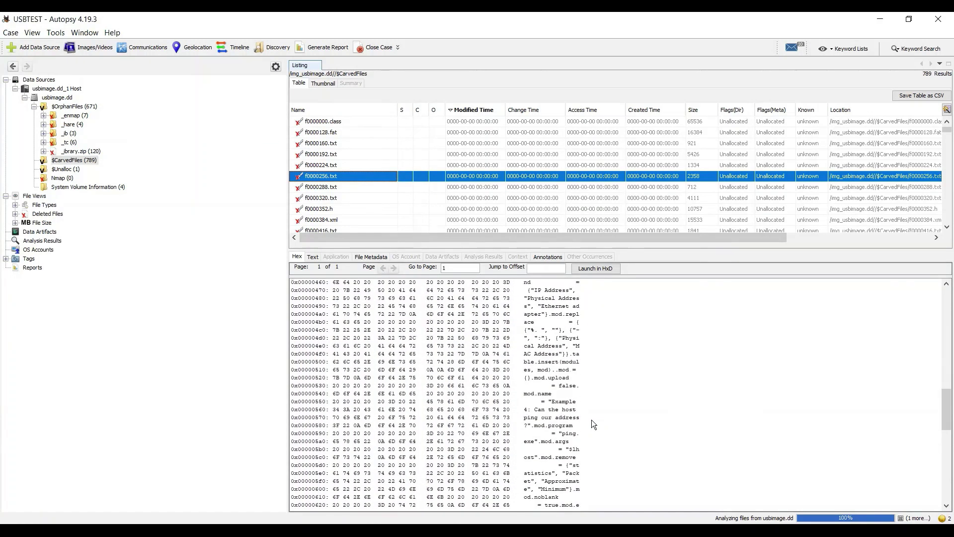
pyautogui.scroll(-15, 591, 420)
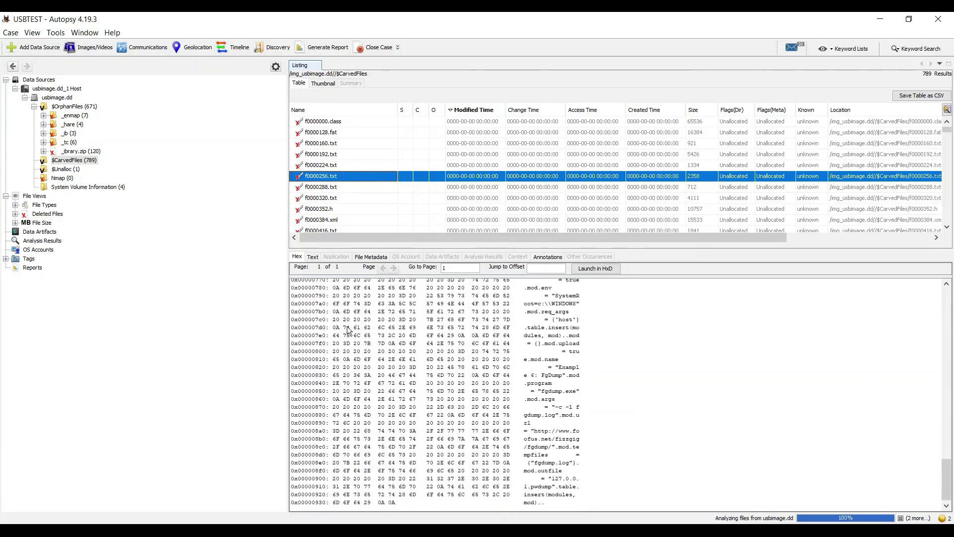
# Expand the File Types and Deleted Files views, listing file types by extension and the deleted files from the file system
pyautogui.doubleClick(43, 196)
pyautogui.click(6, 196)
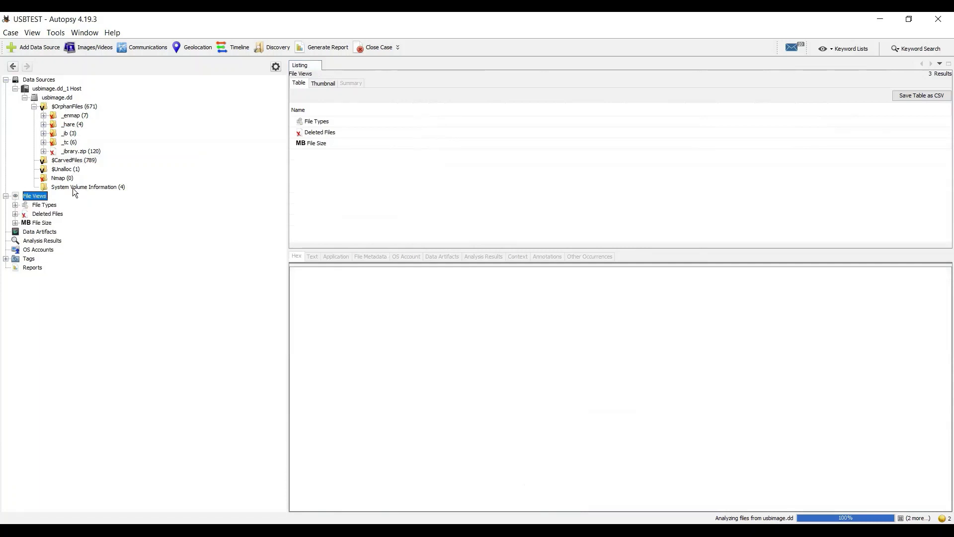
pyautogui.click(15, 205)
pyautogui.click(16, 232)
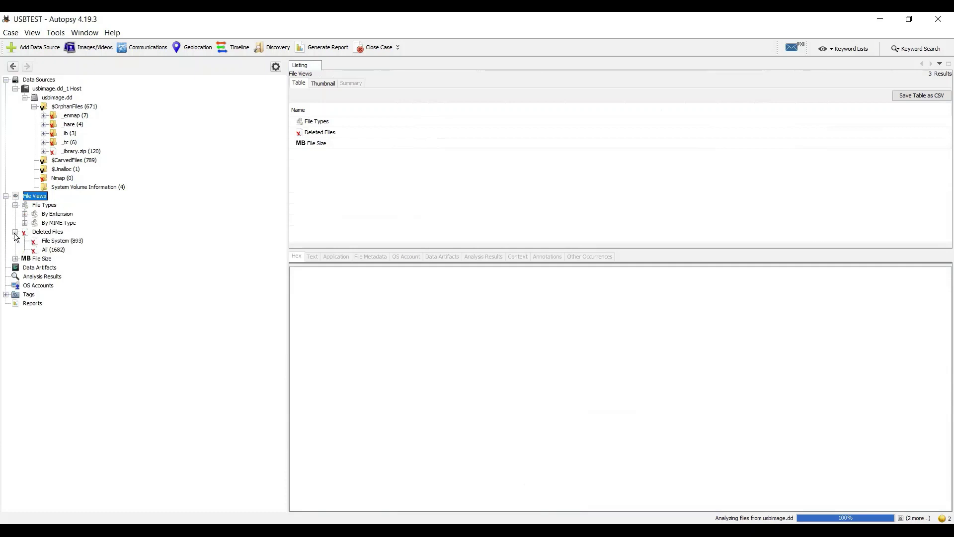
pyautogui.click(40, 214)
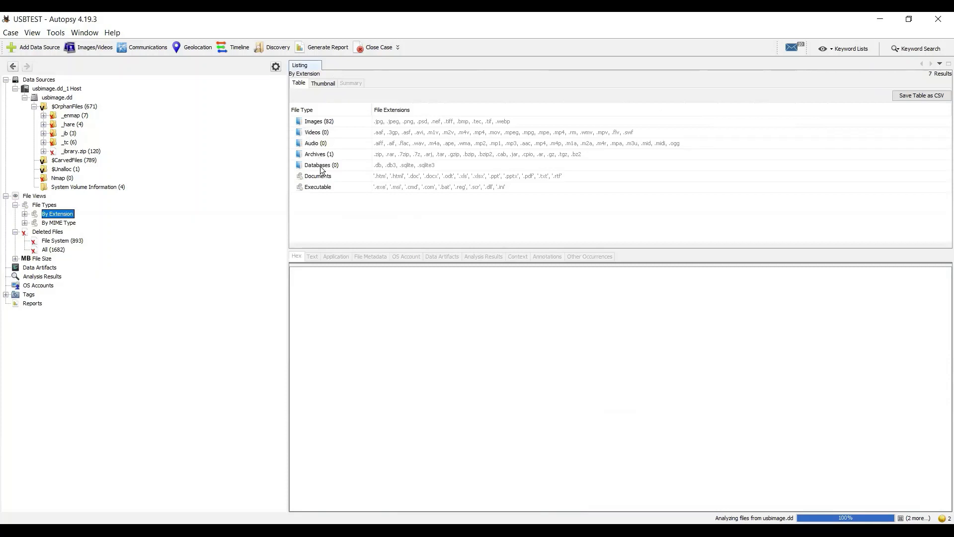
pyautogui.click(48, 242)
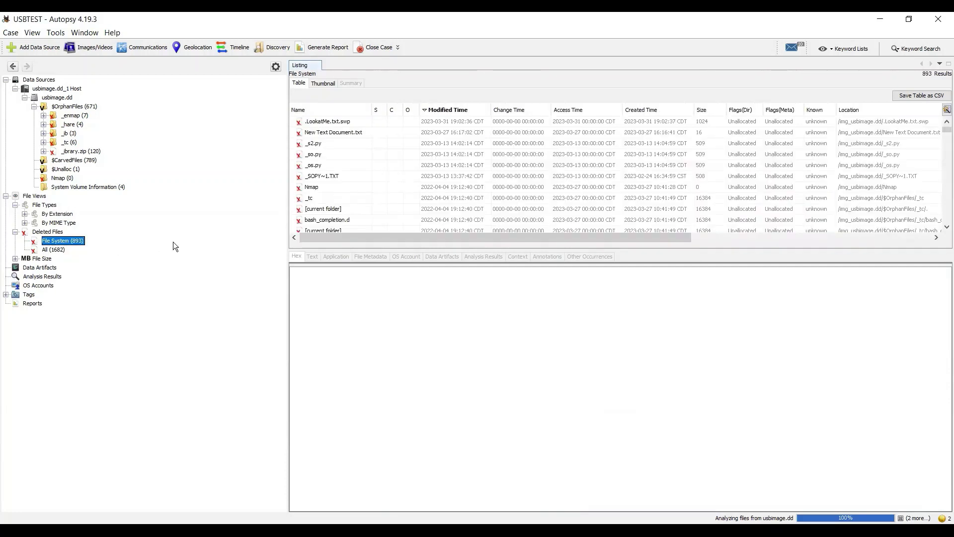
# View the indexed text of the deleted file .LookatMe.txt.swp and look through the deleted files listed below it
pyautogui.click(330, 121)
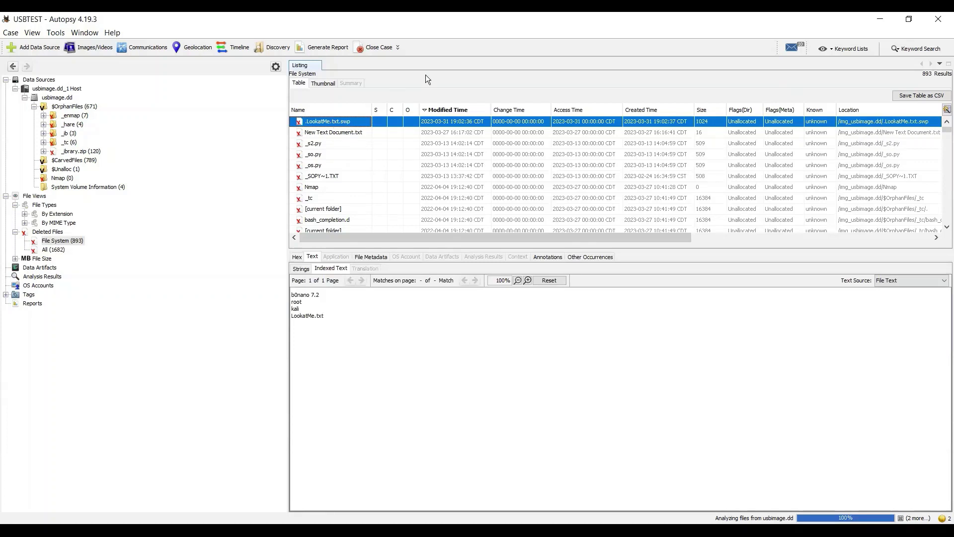
pyautogui.scroll(-1, 390, 190)
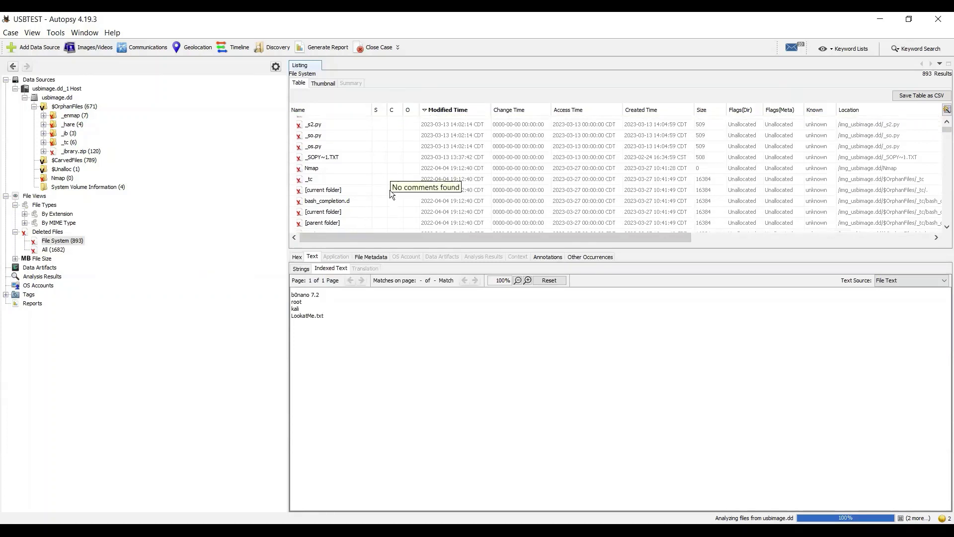
pyautogui.scroll(1, 341, 171)
pyautogui.scroll(-6, 342, 171)
pyautogui.scroll(-4, 341, 171)
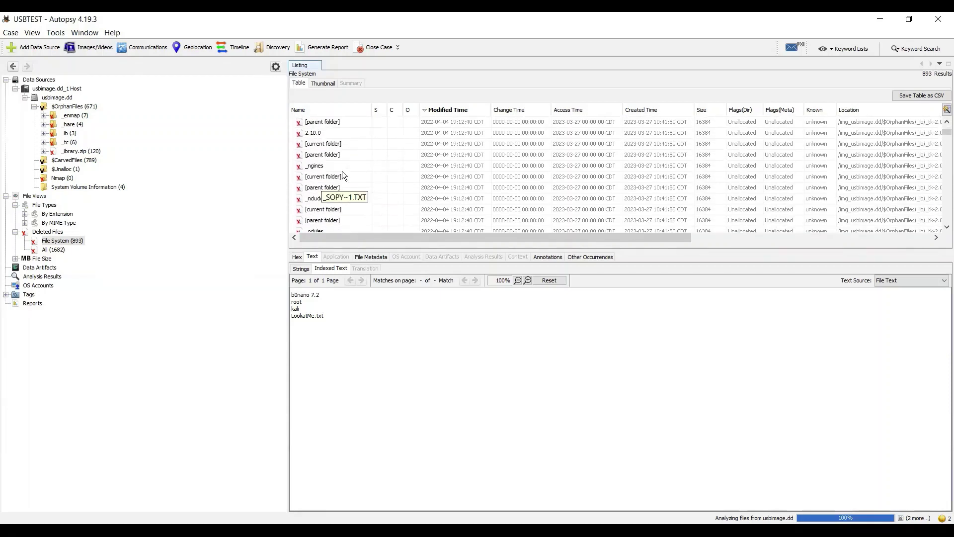
# Inspect the hex content of the deleted [parent folder], [current folder] and _hare entries
pyautogui.click(326, 160)
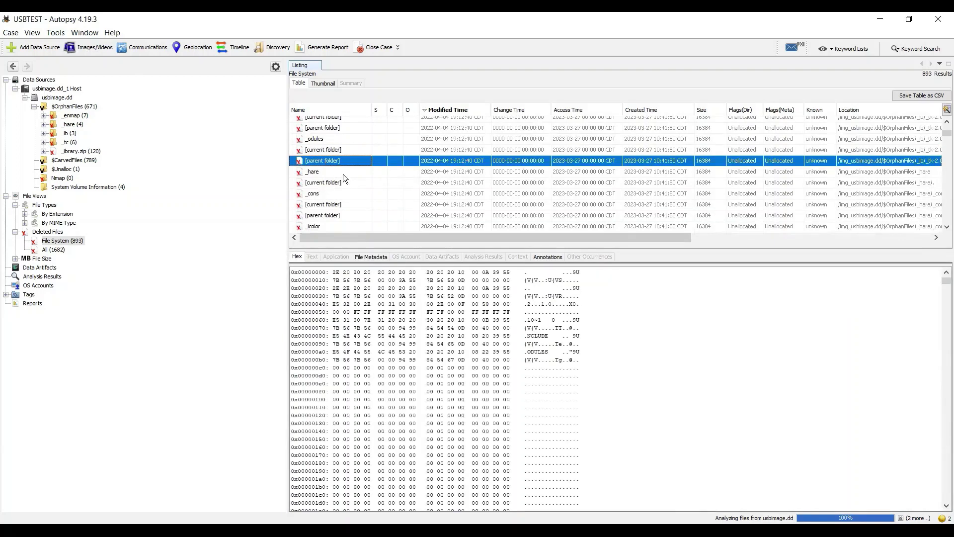
pyautogui.click(328, 150)
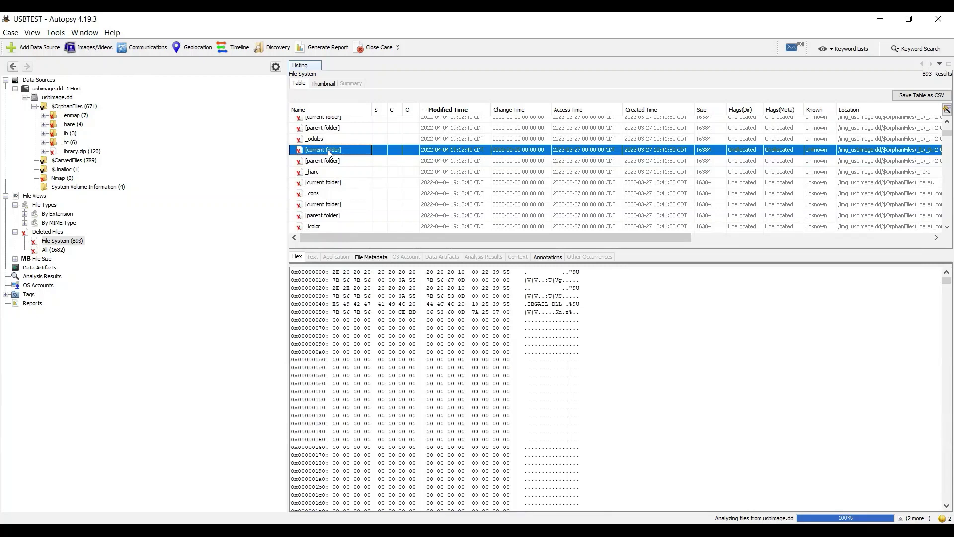
pyautogui.click(336, 171)
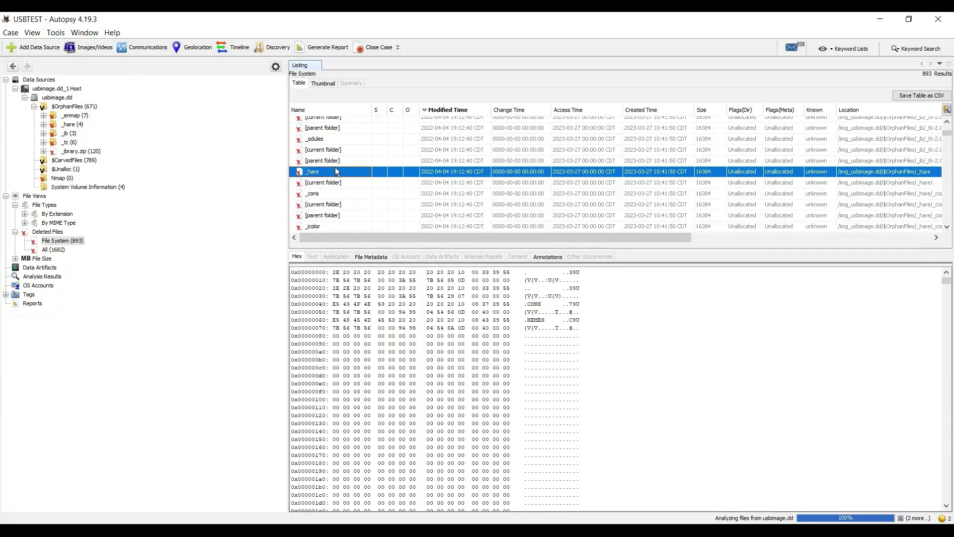
# Read the indexed text of the deleted _ibsvg.dll, the Nmap scan profile file and one of the _enmap.mo files
pyautogui.scroll(-10, 335, 171)
pyautogui.scroll(-10, 335, 167)
pyautogui.click(335, 167)
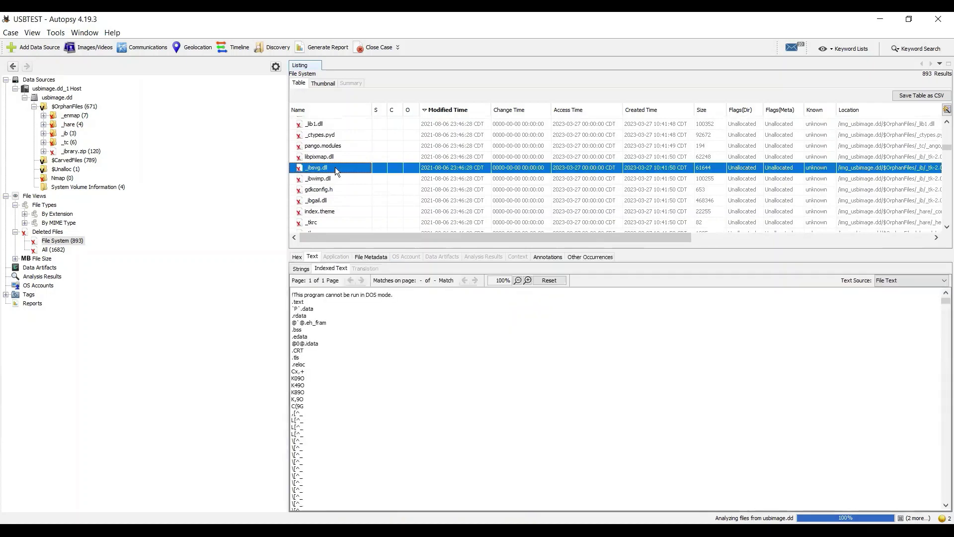
pyautogui.scroll(-1, 335, 167)
pyautogui.click(335, 167)
pyautogui.scroll(-3, 335, 167)
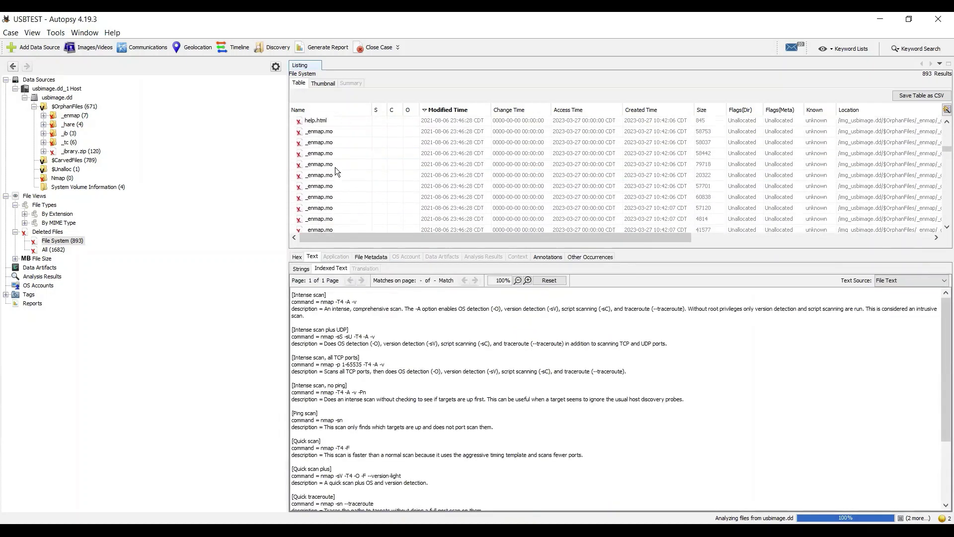
pyautogui.click(338, 201)
pyautogui.scroll(-3, 338, 201)
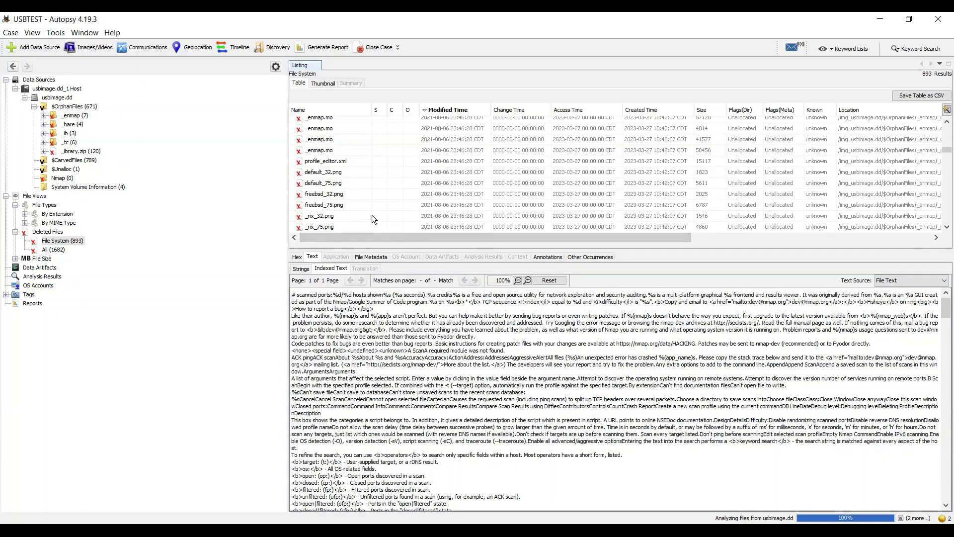
# Preview the deleted operating system icons, including _inux_75.png, the red hat image, solaris_32.png and solaris_75.png
pyautogui.scroll(-3, 397, 138)
pyautogui.click(339, 146)
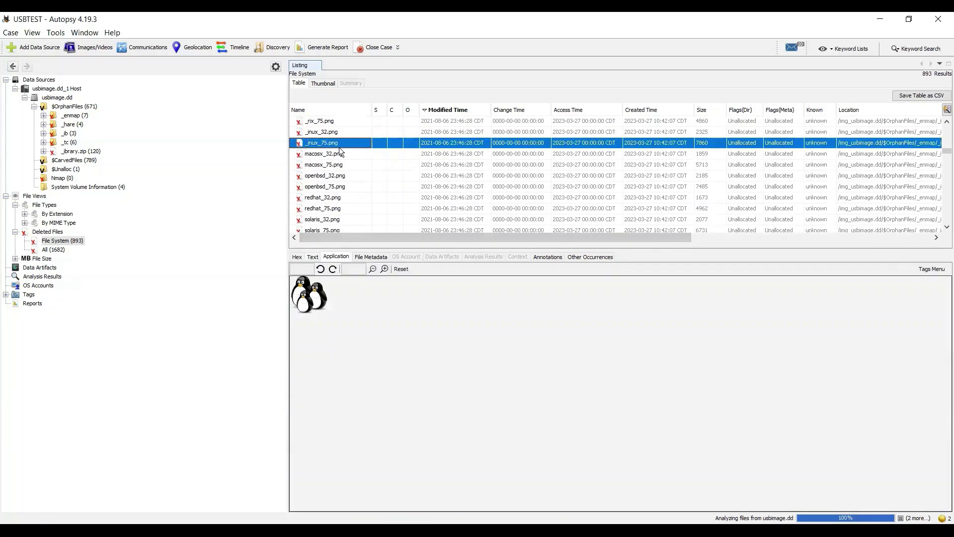
pyautogui.scroll(-2, 339, 147)
pyautogui.click(320, 159)
pyautogui.scroll(-1, 320, 160)
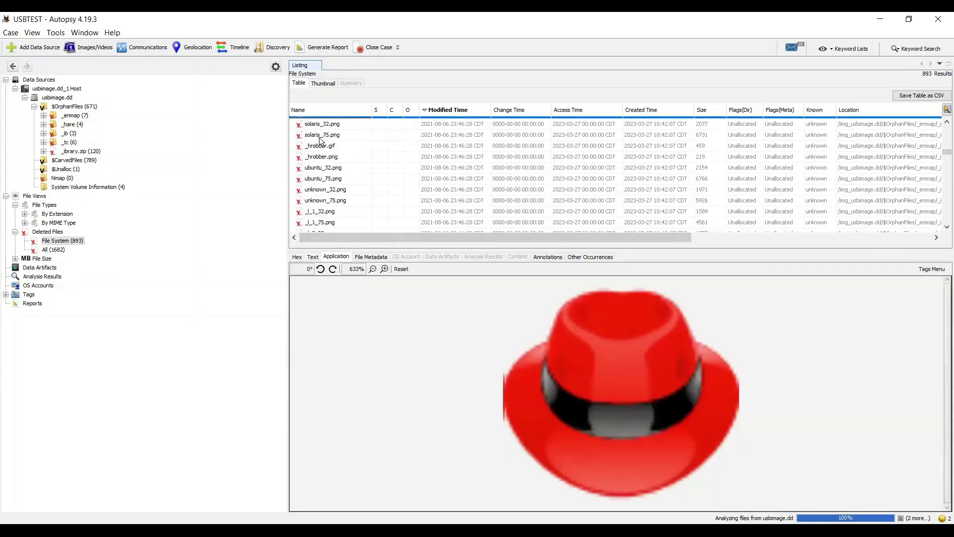
pyautogui.click(319, 127)
pyautogui.click(324, 137)
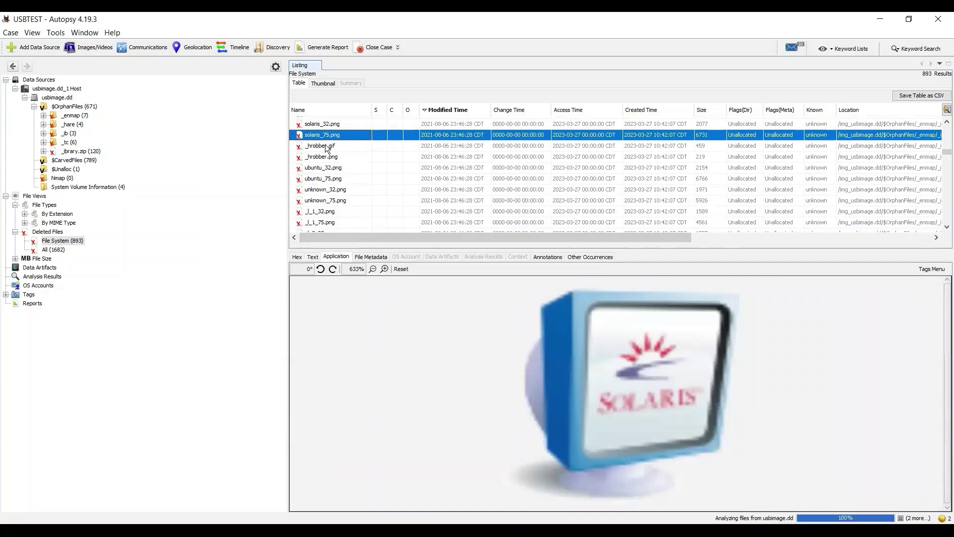
# Preview the deleted images _hrobber.gif, _hrobber.png, unknown_32.png, unknown_75.png and _l_1_32.png
pyautogui.click(326, 147)
pyautogui.click(326, 158)
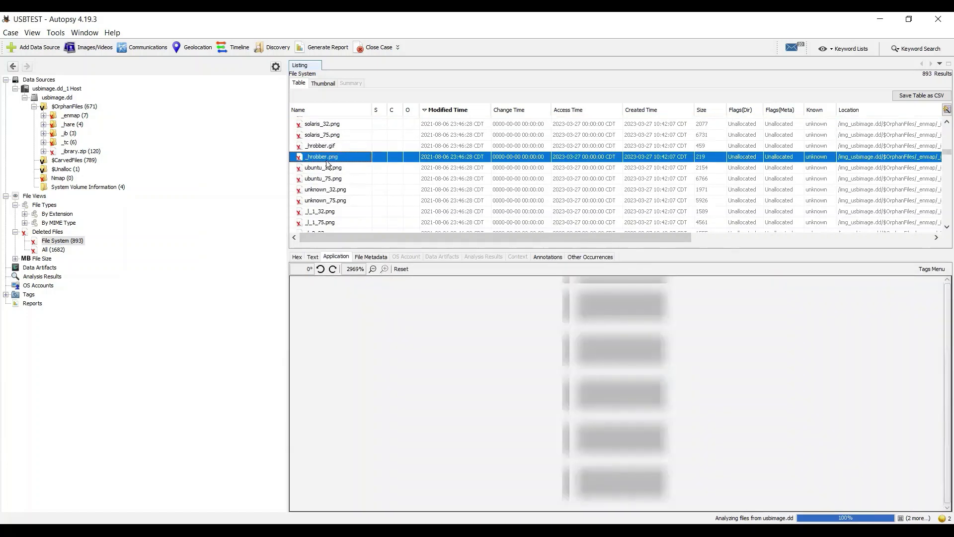
pyautogui.click(327, 189)
pyautogui.scroll(-3, 328, 192)
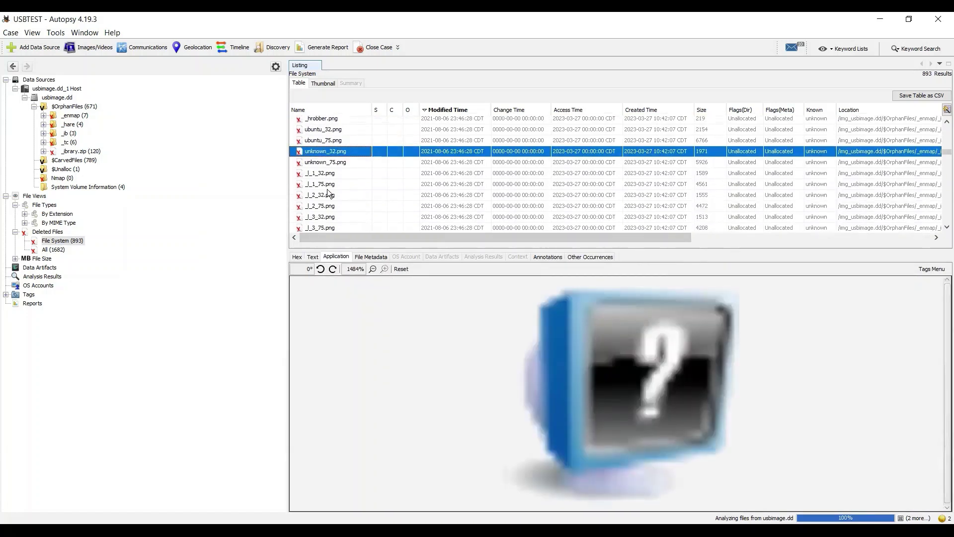
pyautogui.click(320, 163)
pyautogui.click(322, 174)
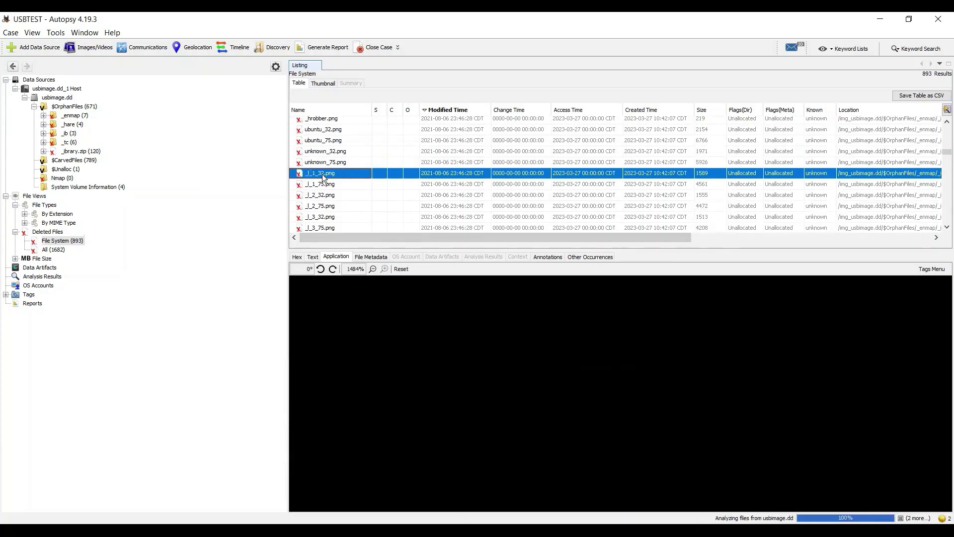
# Preview the deleted images further down the list, including _enmap.png, _order.png and _irewall.png
pyautogui.scroll(-7, 322, 174)
pyautogui.click(322, 174)
pyautogui.scroll(-2, 322, 173)
pyautogui.scroll(-2, 322, 174)
pyautogui.click(322, 174)
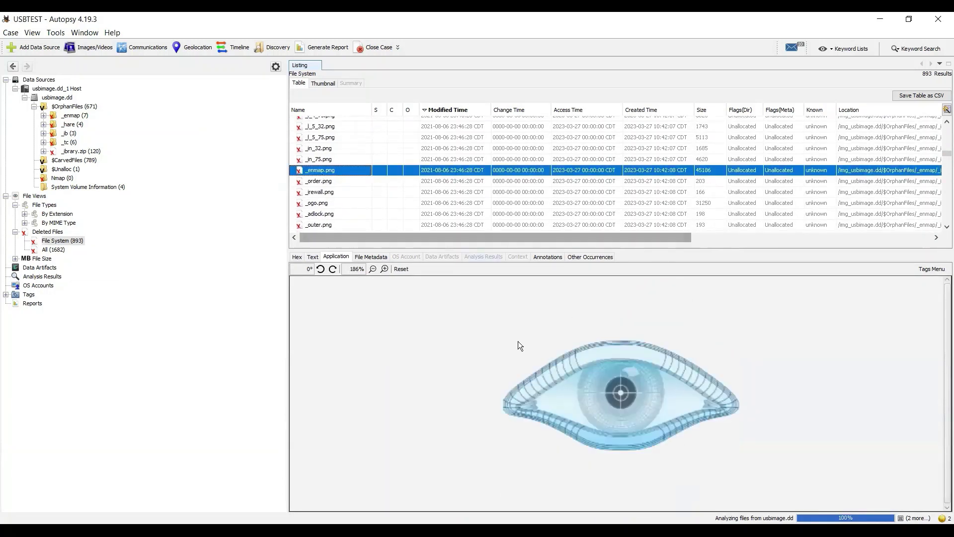
pyautogui.click(319, 182)
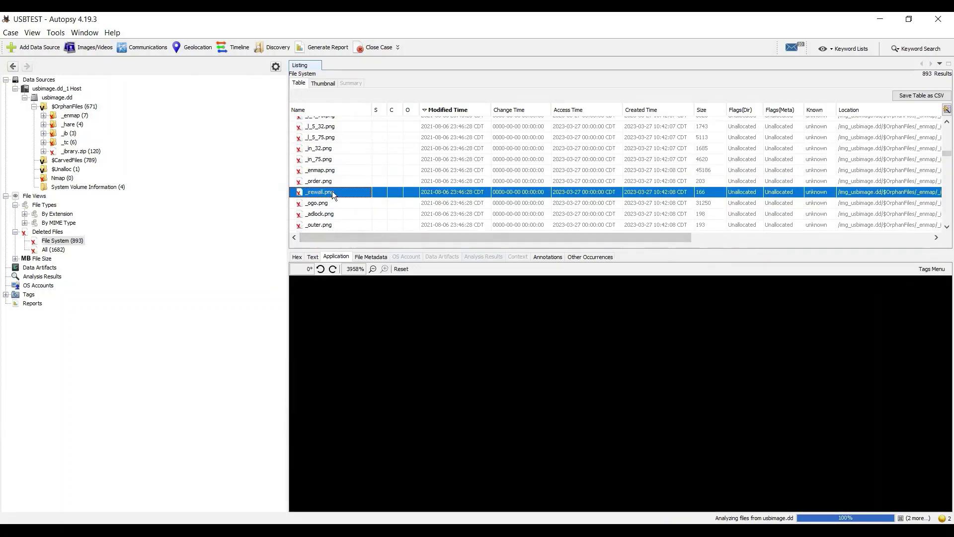
pyautogui.click(332, 192)
# View the indexed text of the deleted Python modules _z2.pyd and _yexpat.pyd
pyautogui.scroll(-2, 332, 194)
pyautogui.scroll(-2, 332, 191)
pyautogui.click(332, 191)
pyautogui.scroll(-2, 332, 190)
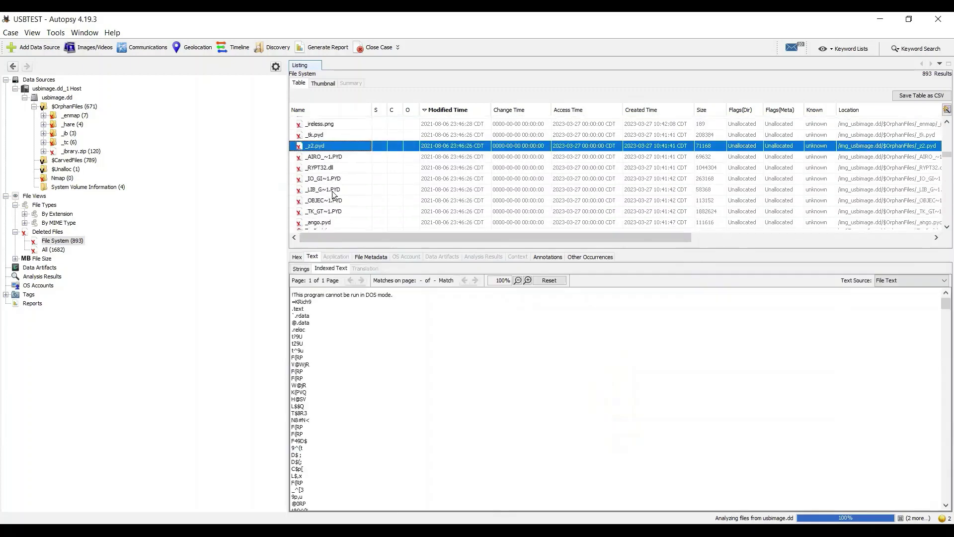
pyautogui.click(332, 190)
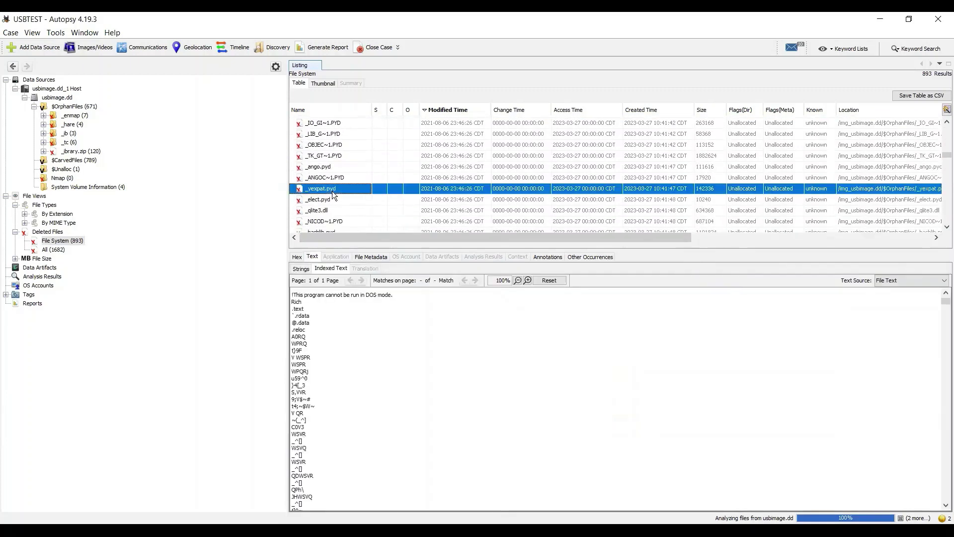
# List all deleted files, and return to the deleted files of the file system
pyautogui.click(68, 161)
pyautogui.click(53, 249)
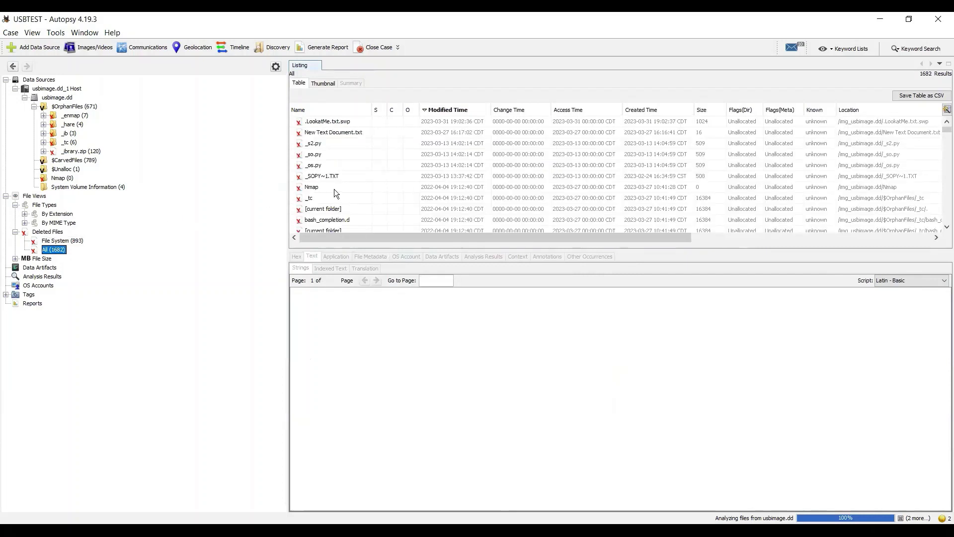
pyautogui.click(58, 242)
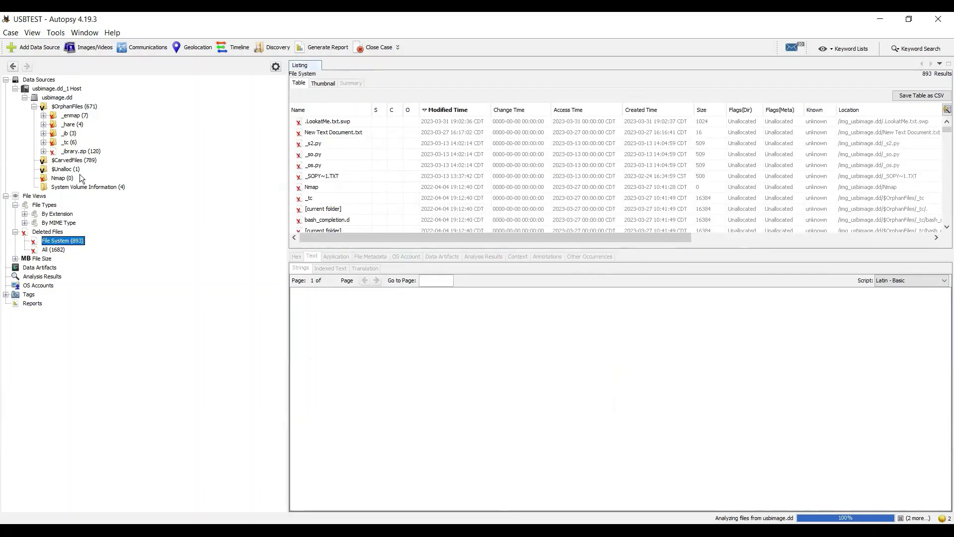
# Expand the file types by extension, list the images and preview default_32.png
pyautogui.click(24, 214)
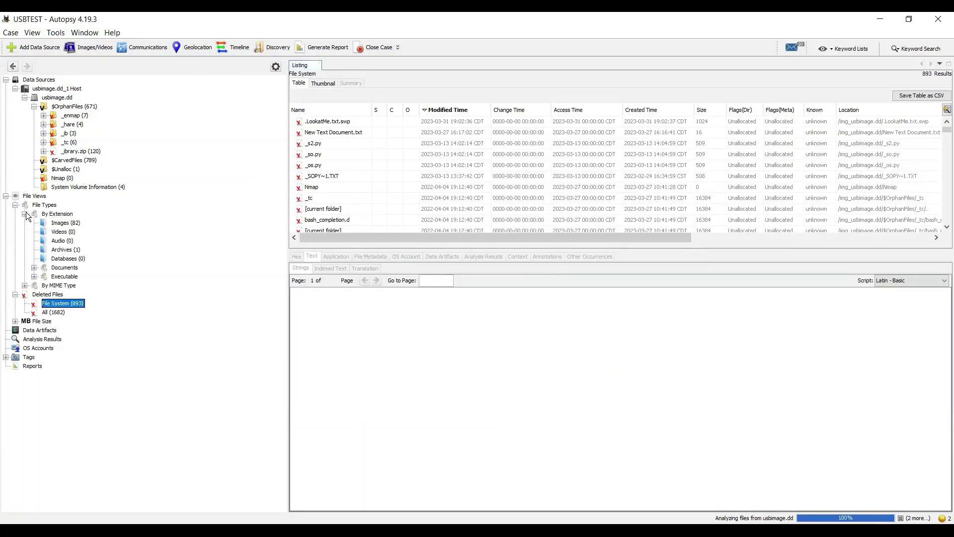
pyautogui.click(66, 222)
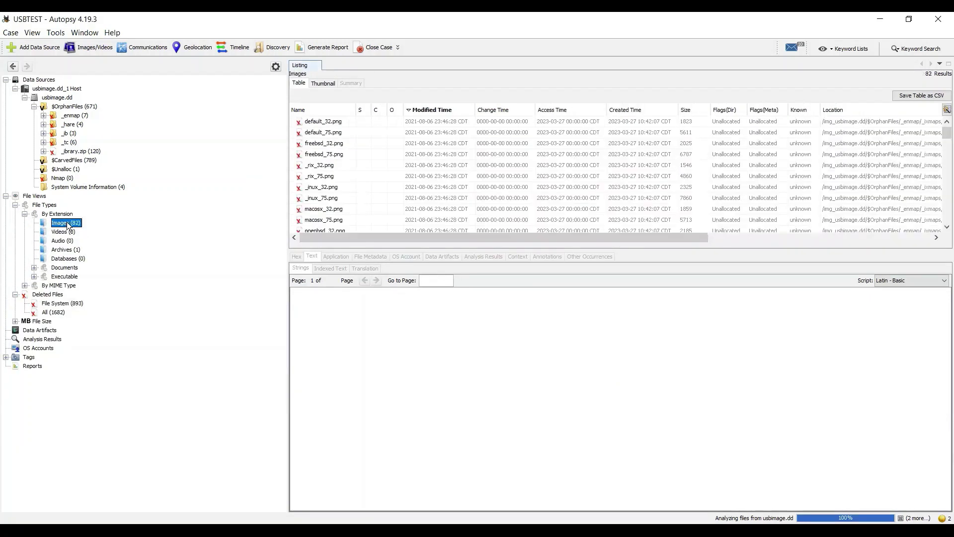
pyautogui.click(342, 121)
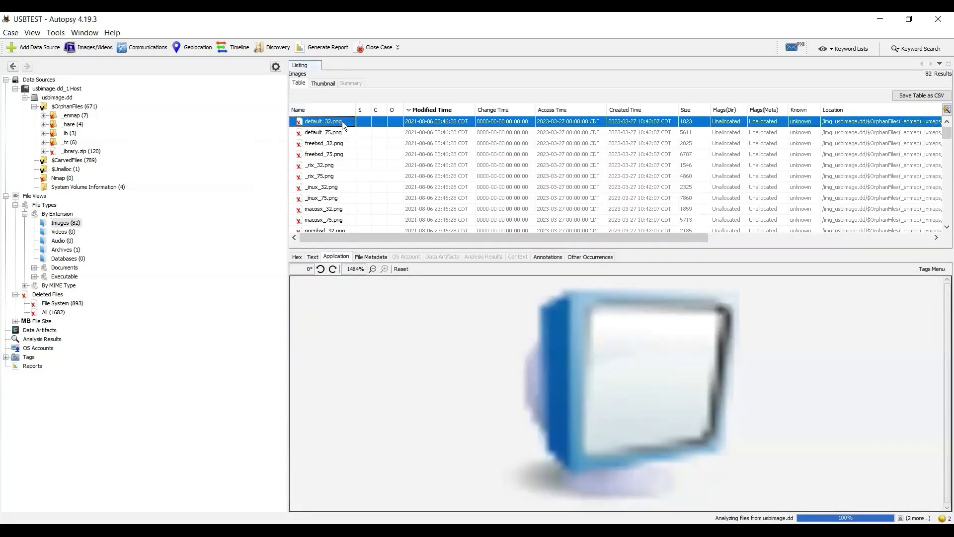
# Step through the image previews one by one from default_32.png down to _l_5_32.png
pyautogui.press('Down')
pyautogui.press('Down')
pyautogui.press('Down')
pyautogui.press('Down')
pyautogui.press('Down')
pyautogui.press('Down')
pyautogui.press('Down')
pyautogui.press('Down')
pyautogui.press('Down')
pyautogui.press('Down')
pyautogui.press('Down')
pyautogui.press('Down')
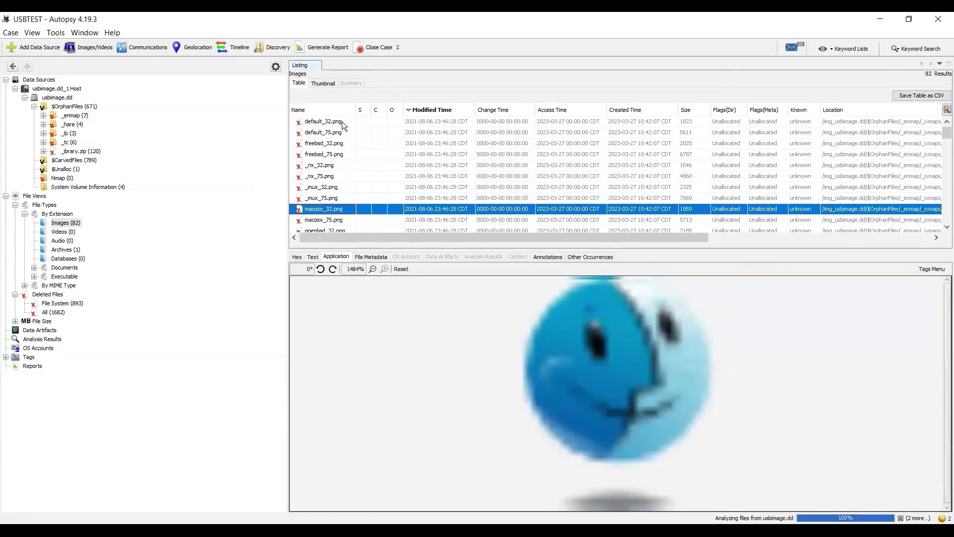
pyautogui.press('Down')
pyautogui.press('Down')
pyautogui.press('Down')
pyautogui.press('Down')
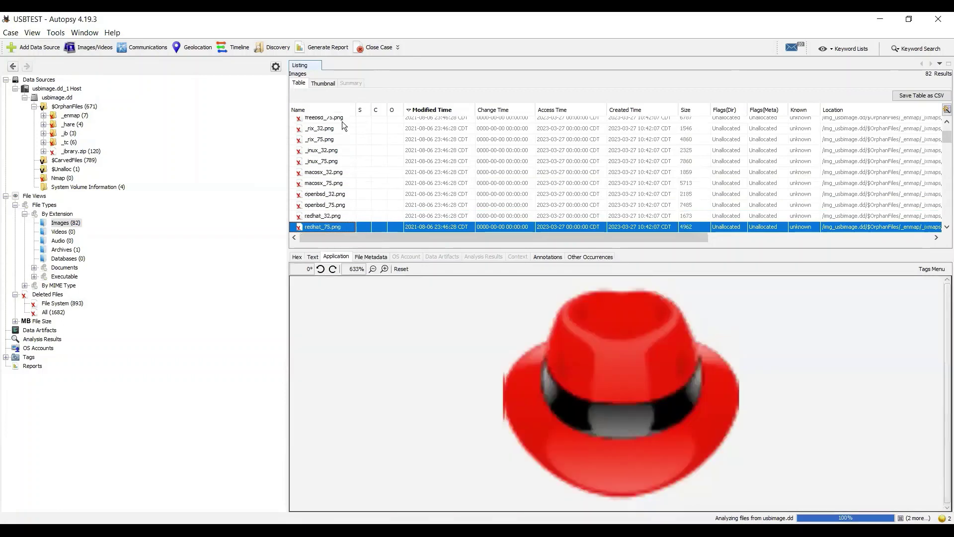
pyautogui.press('Down')
pyautogui.press('Down')
pyautogui.press('Down')
pyautogui.press('Down')
pyautogui.press('Down')
pyautogui.press('Down')
pyautogui.press('Down')
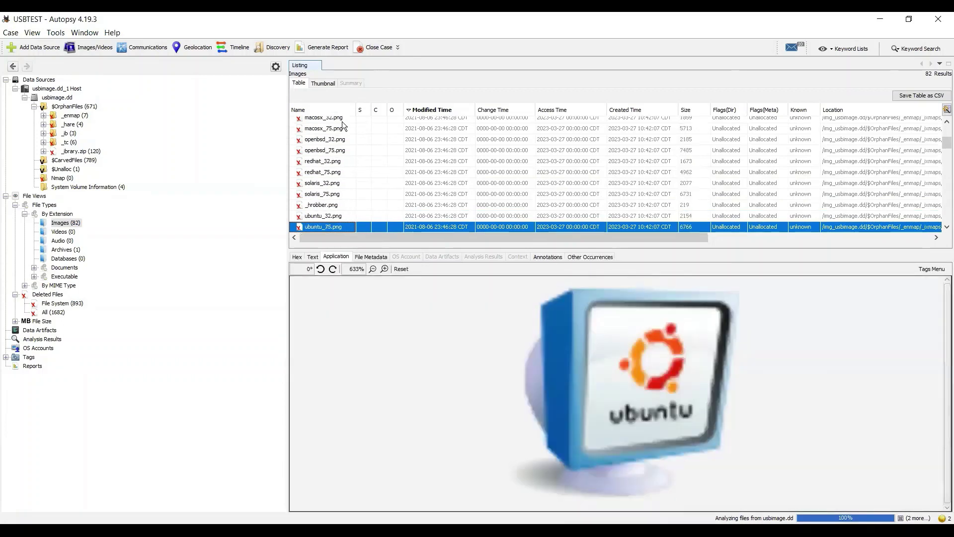
pyautogui.press('Down')
pyautogui.press('Down')
pyautogui.press('Down')
pyautogui.press('Down')
pyautogui.press('Down')
pyautogui.press('Down')
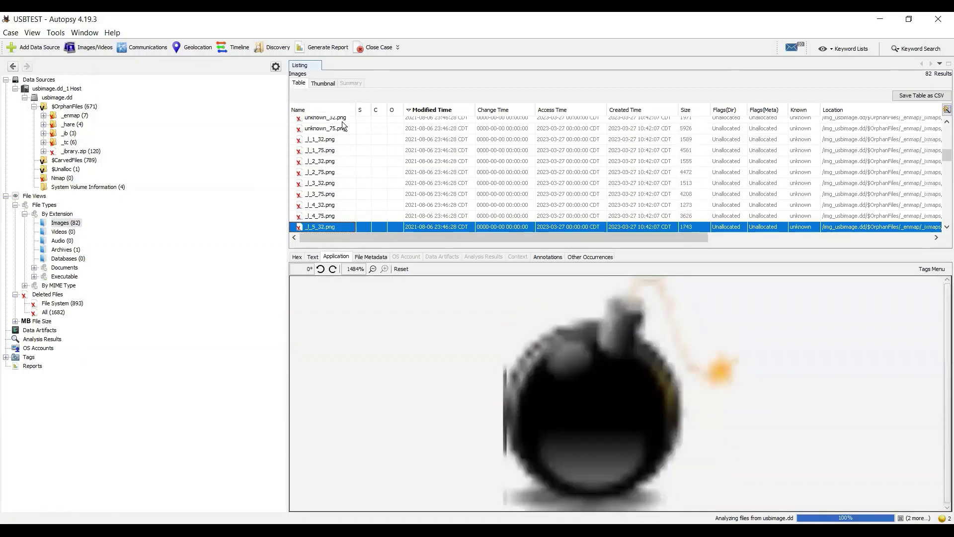
# List the archive files and view the indexed text of f0036544_ctypes.zip
pyautogui.click(59, 250)
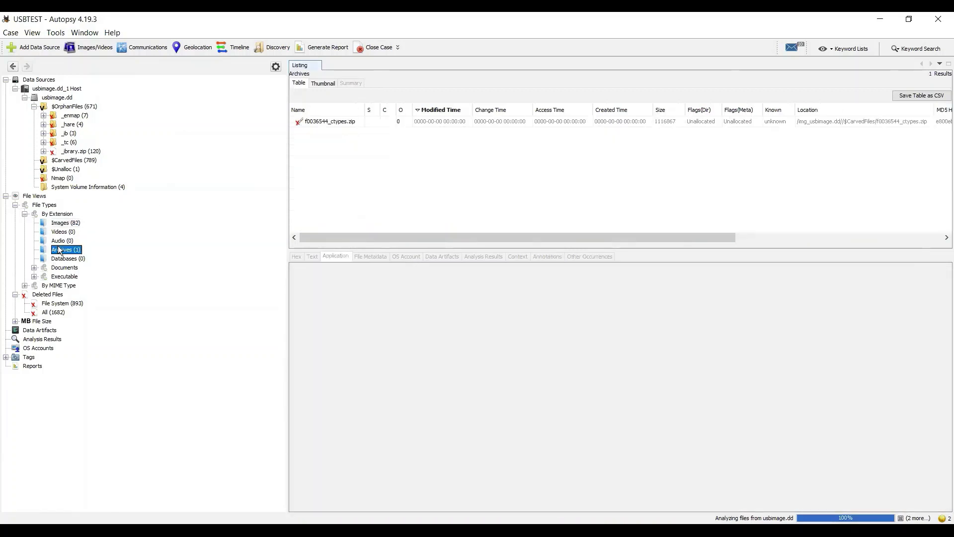
pyautogui.click(346, 121)
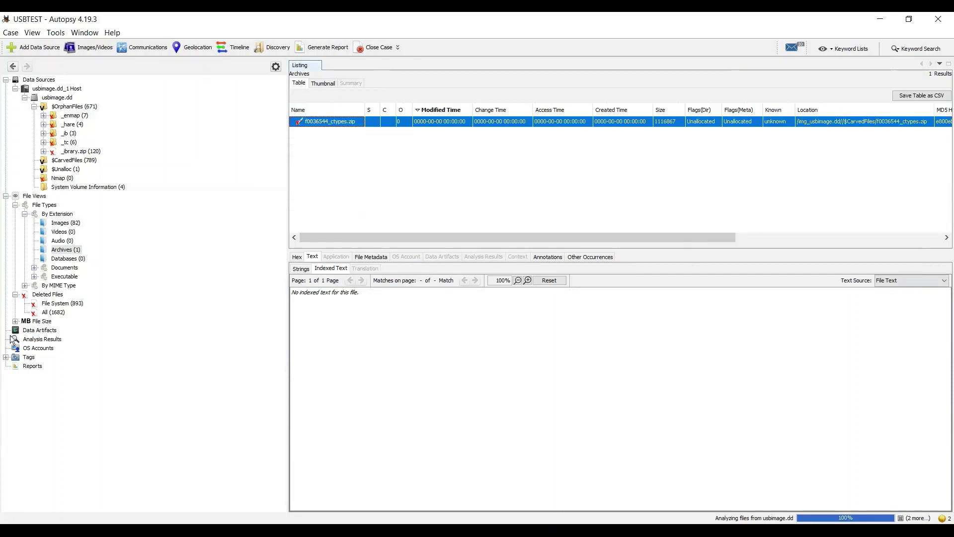
# Check the 50 - 200MB, 200MB - 1GB and 1GB+ file size groups, and the case reports
pyautogui.click(16, 321)
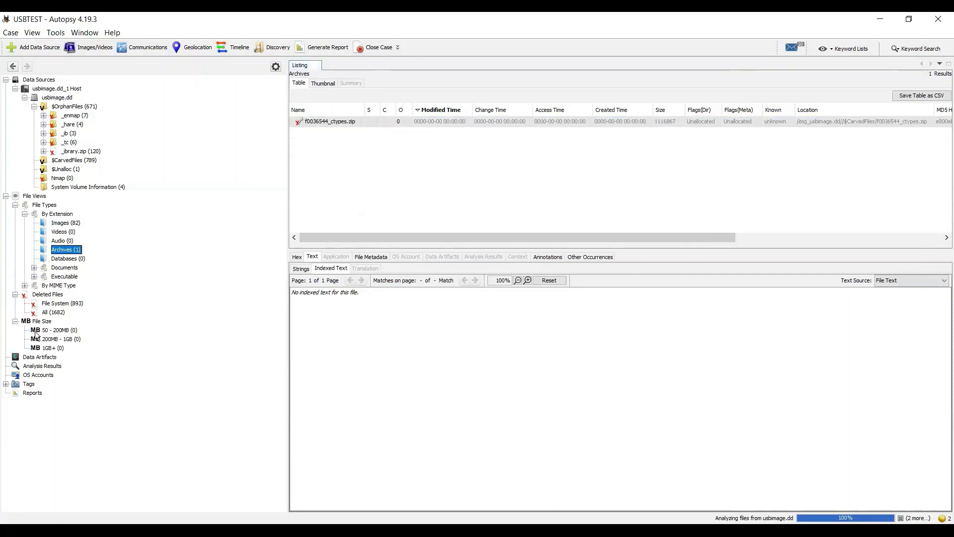
pyautogui.click(58, 330)
pyautogui.click(57, 337)
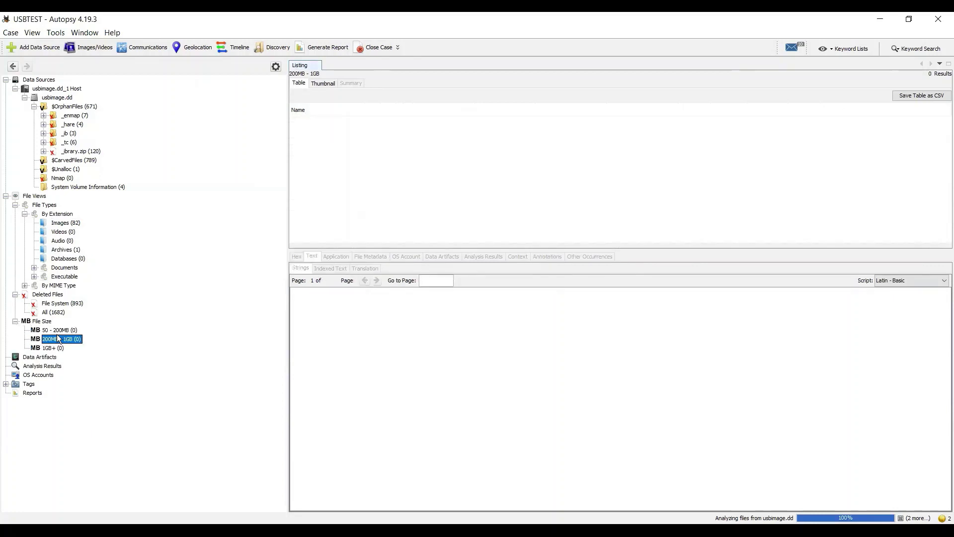
pyautogui.click(55, 350)
pyautogui.click(32, 393)
# Reopen the Images listing and step through the previews from default_32.png to redhat_75.png
pyautogui.click(62, 223)
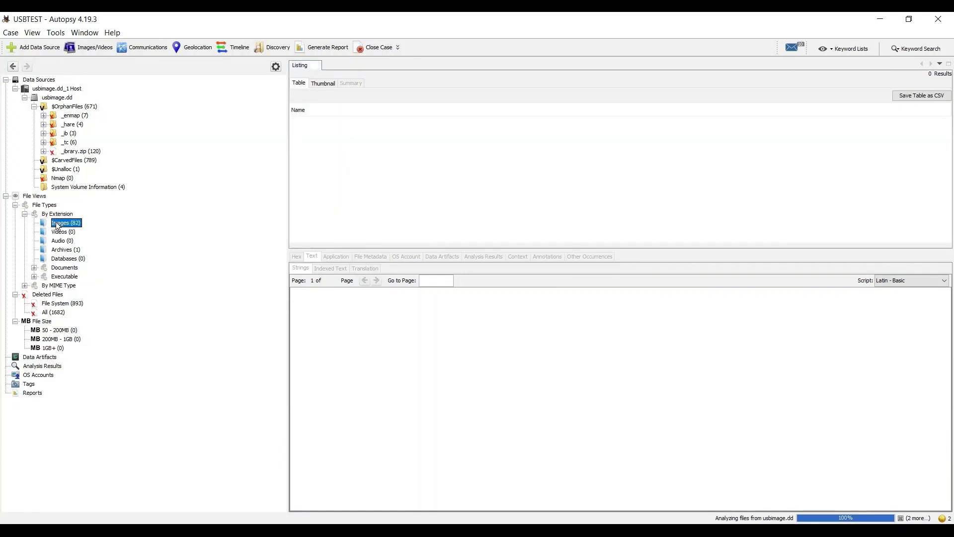
pyautogui.click(352, 122)
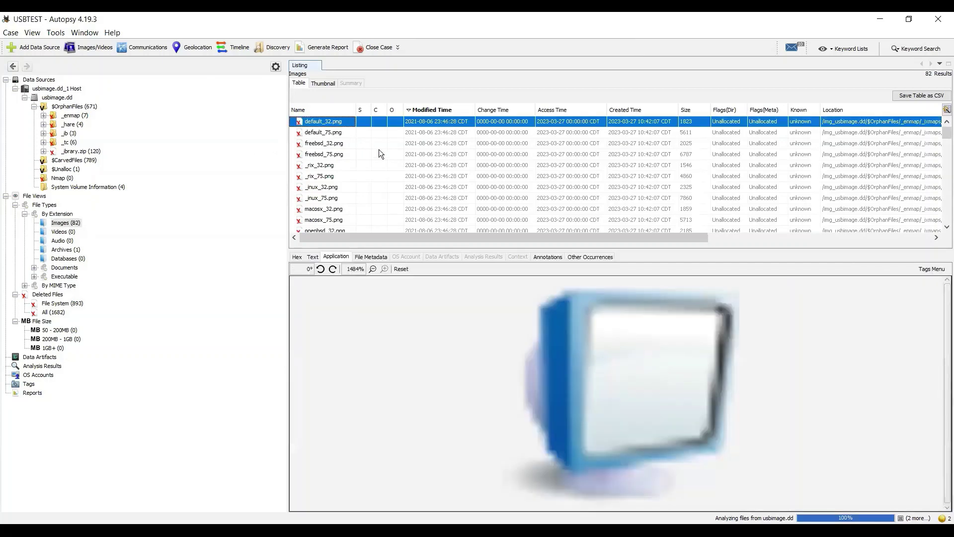
pyautogui.press('Down')
pyautogui.press('Down')
pyautogui.press('Down')
pyautogui.press('Down')
pyautogui.press('Down')
pyautogui.press('Down')
pyautogui.press('Down')
pyautogui.press('Down')
pyautogui.press('Down')
pyautogui.press('Down')
pyautogui.press('Down')
pyautogui.press('Down')
pyautogui.press('Down')
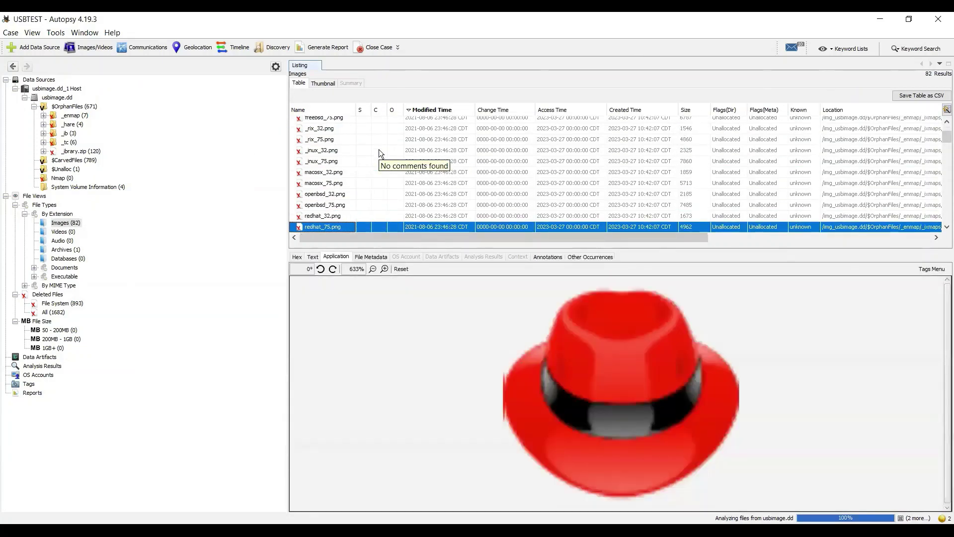
# Tag redhat_75.png as Notable Item (Notable)
pyautogui.rightClick(353, 227)
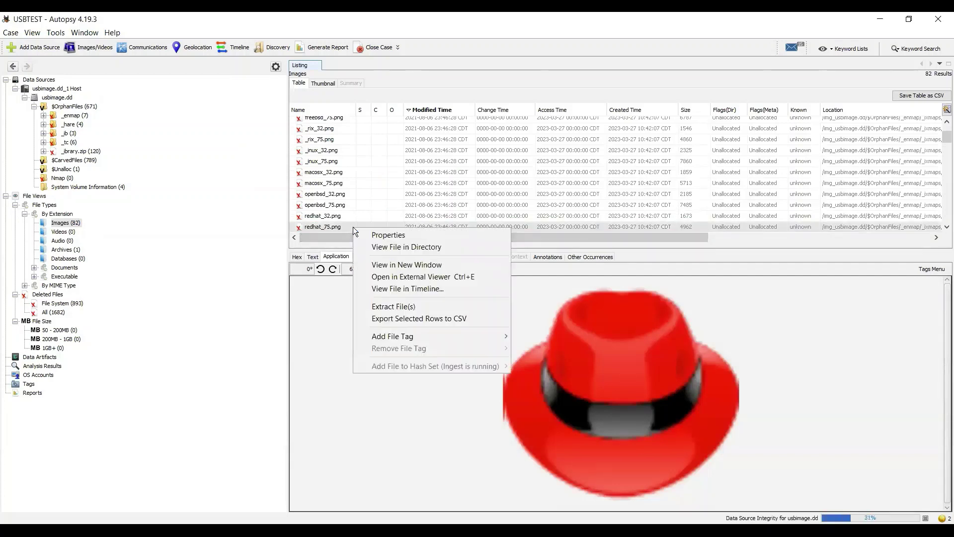
pyautogui.moveTo(424, 338)
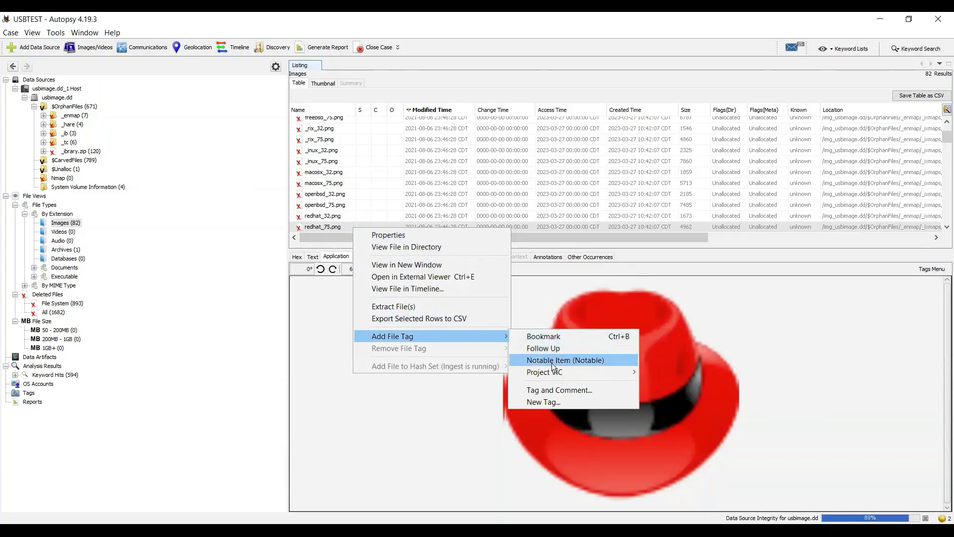
pyautogui.click(574, 362)
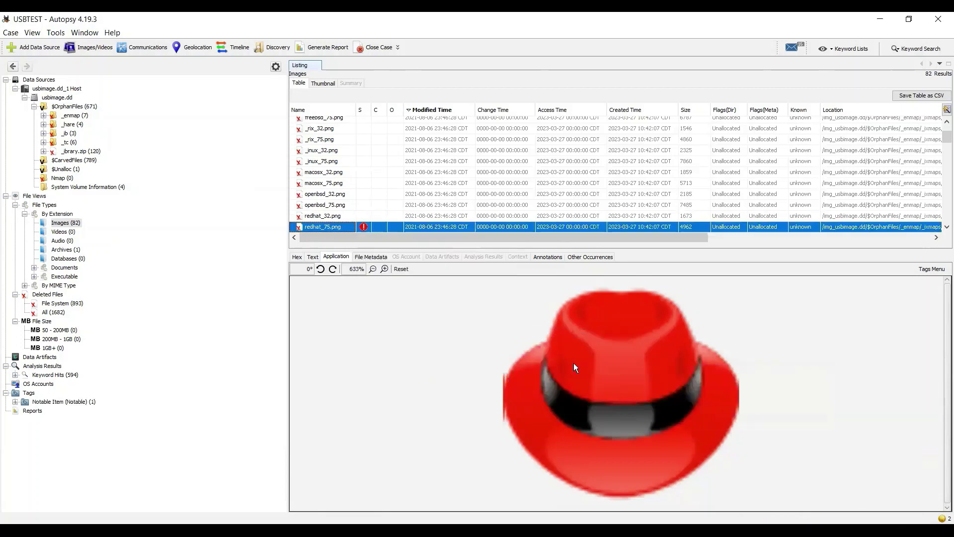
# Open the file tags under Notable Item and view the tagged file's entry
pyautogui.click(32, 396)
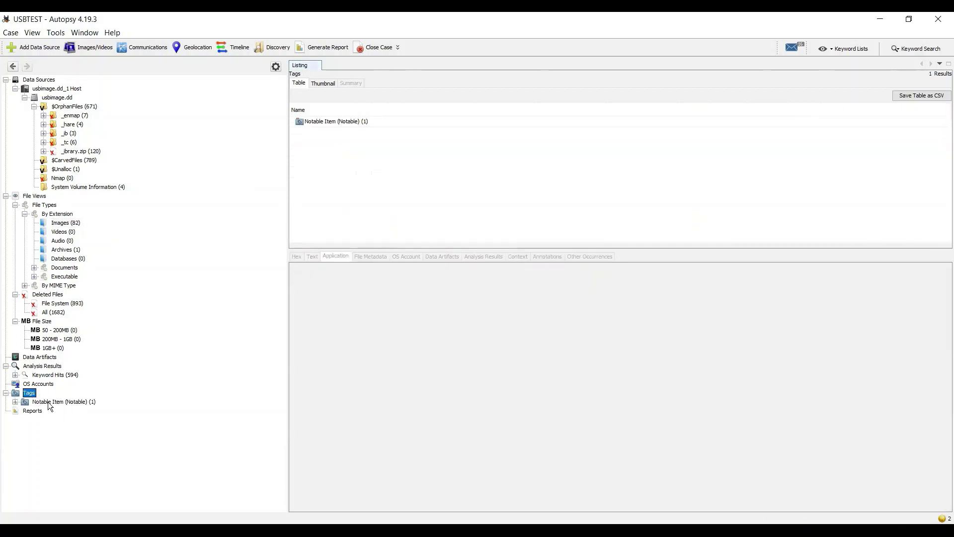
pyautogui.click(49, 402)
pyautogui.click(318, 122)
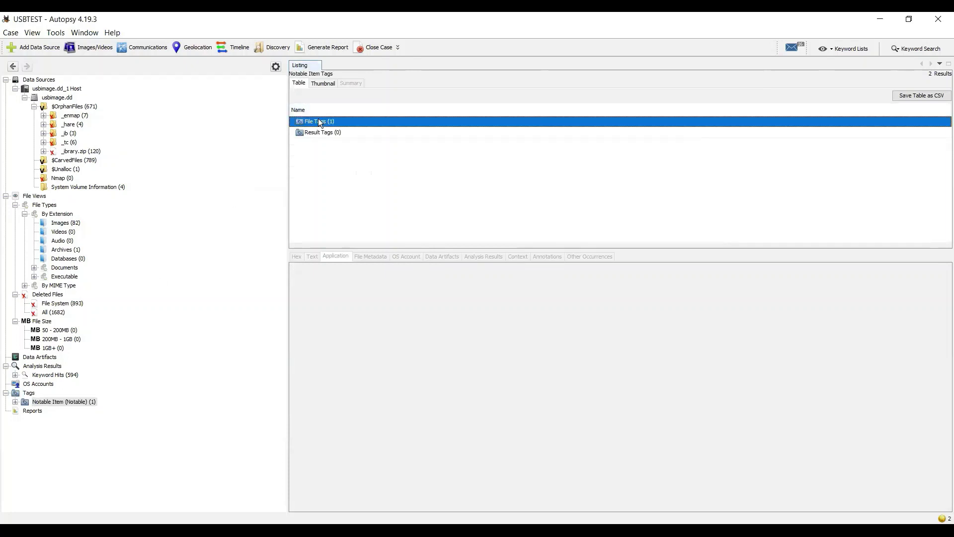
pyautogui.doubleClick(318, 121)
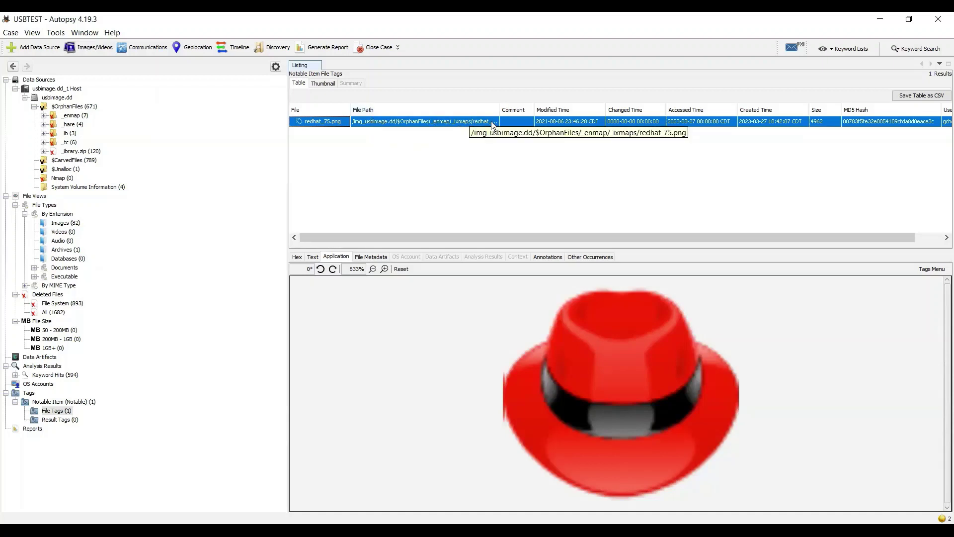
# Reopen the Images listing as thumbnails and browse the previews from freebsd_32.png down to f0076640.png
pyautogui.click(74, 223)
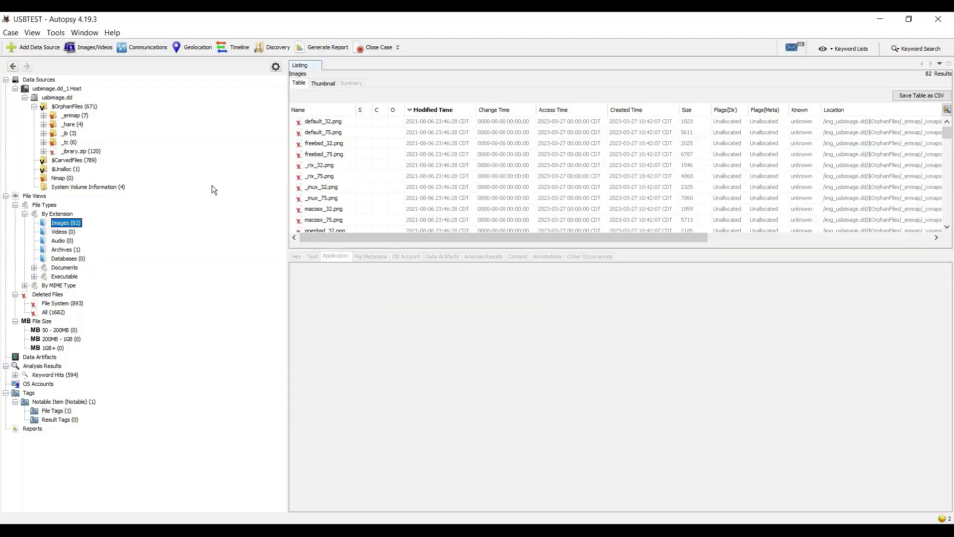
pyautogui.click(387, 157)
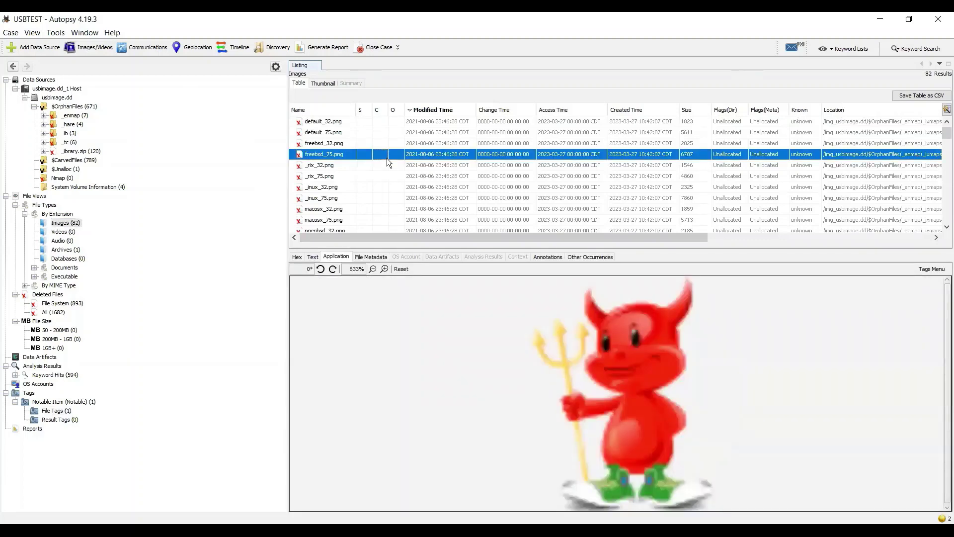
pyautogui.click(329, 84)
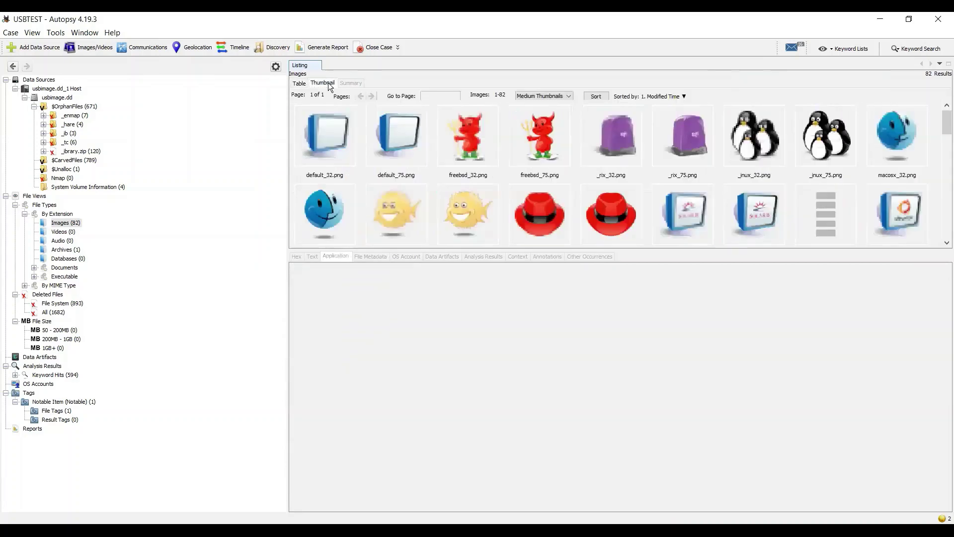
pyautogui.click(479, 124)
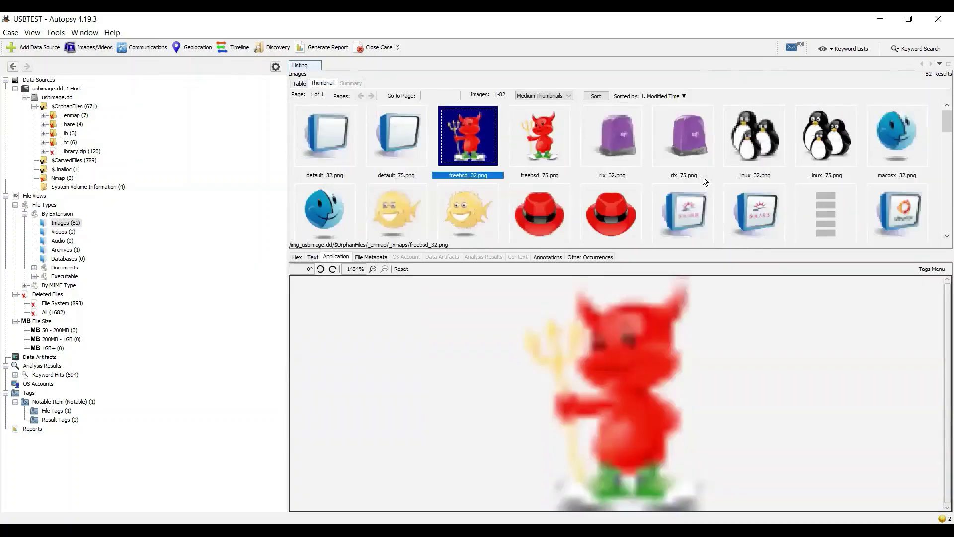
pyautogui.press('Down')
pyautogui.press('Down')
pyautogui.press('Down')
pyautogui.press('Down')
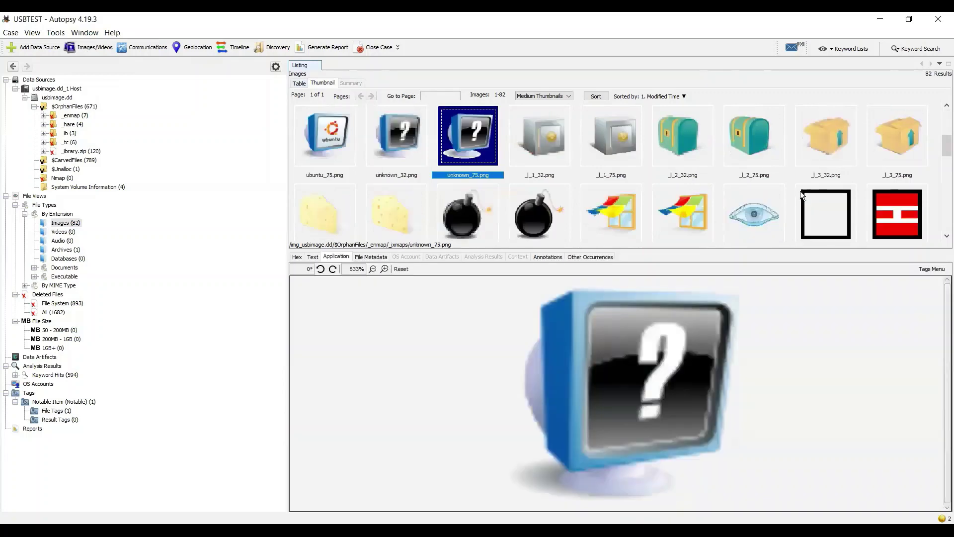
pyautogui.press('Down')
pyautogui.press('Down')
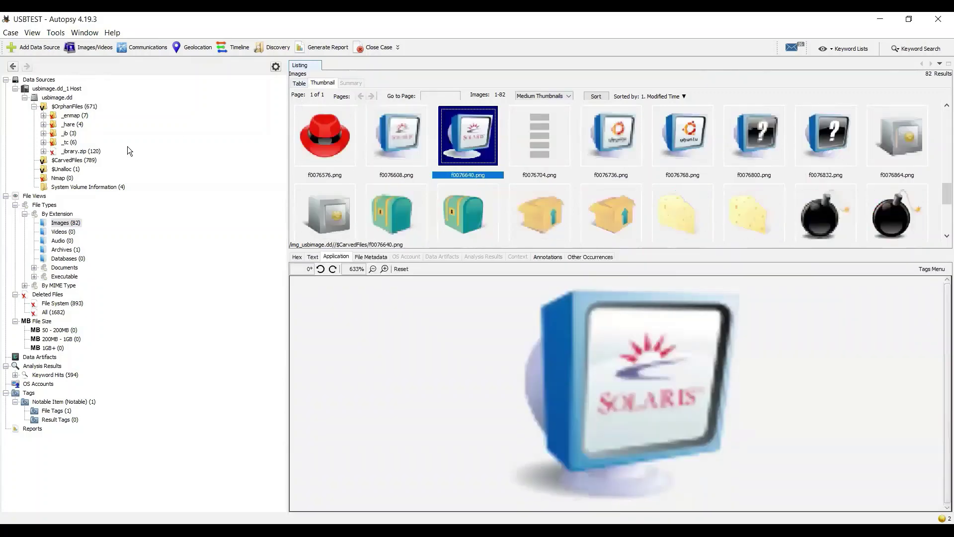
# Browse the _enmap orphan folder down to LC_MESSAGES in _ocale/pt_BR, and list the contents of $Unalloc and $OrphanFiles
pyautogui.doubleClick(79, 116)
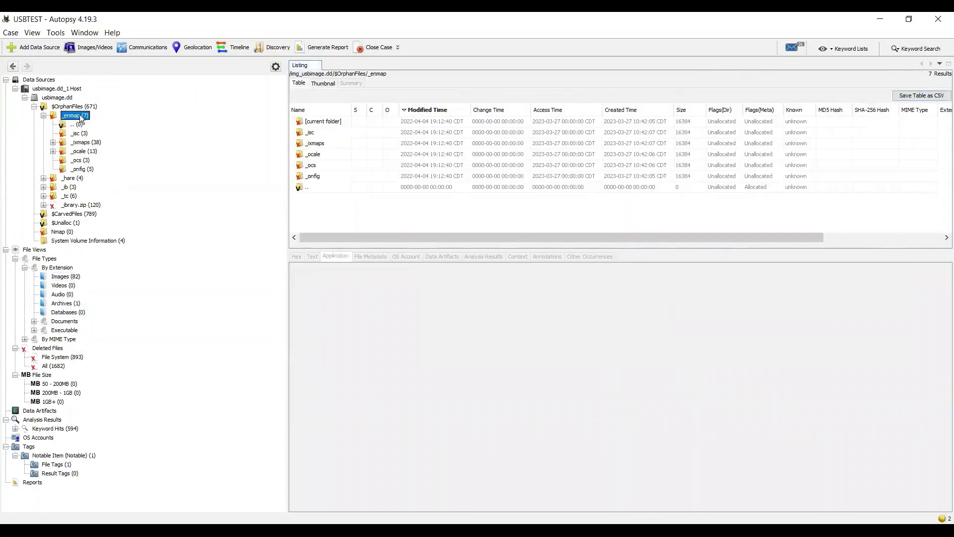
pyautogui.doubleClick(307, 155)
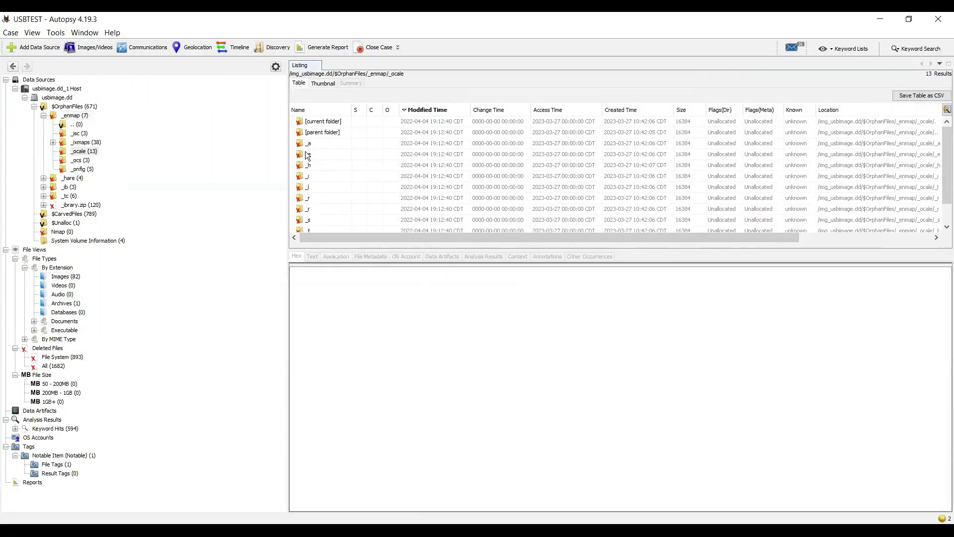
pyautogui.click(350, 184)
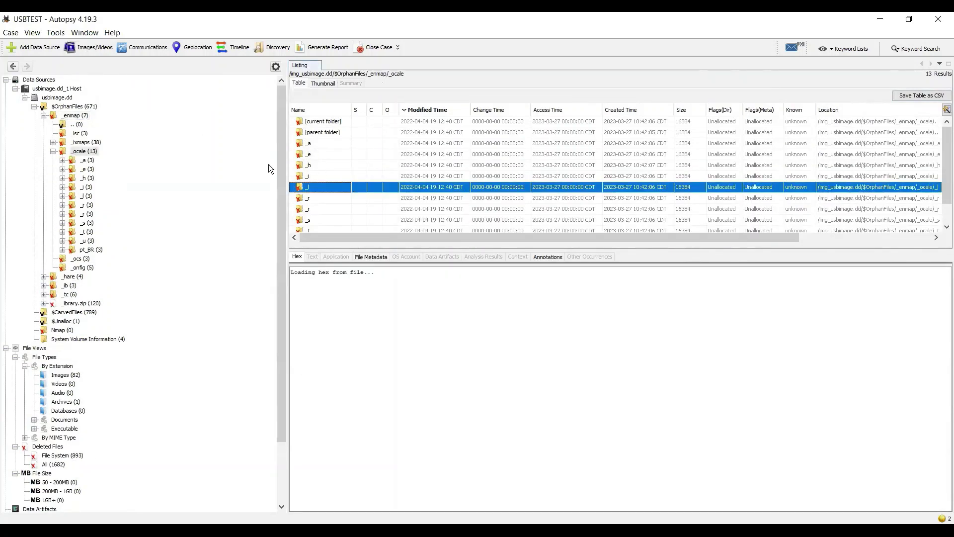
pyautogui.click(62, 169)
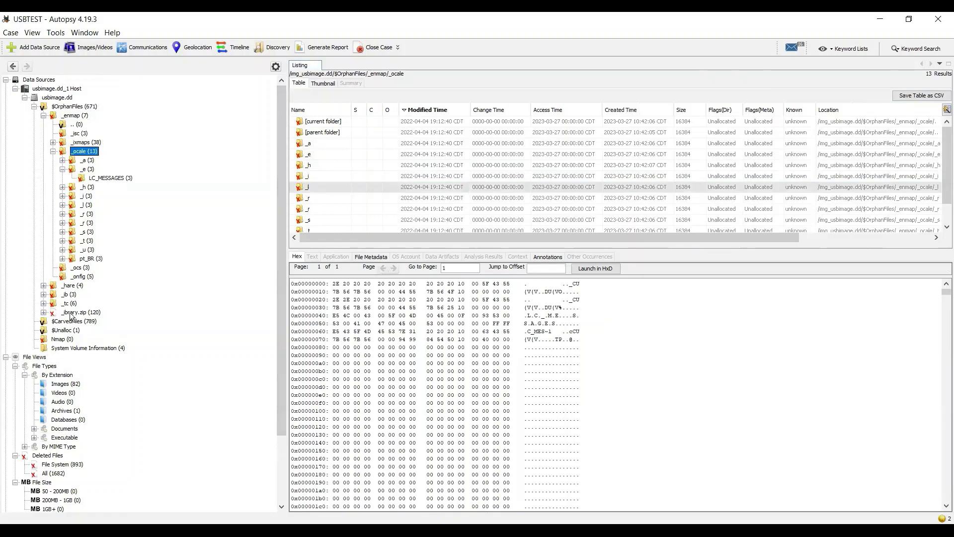
pyautogui.click(90, 258)
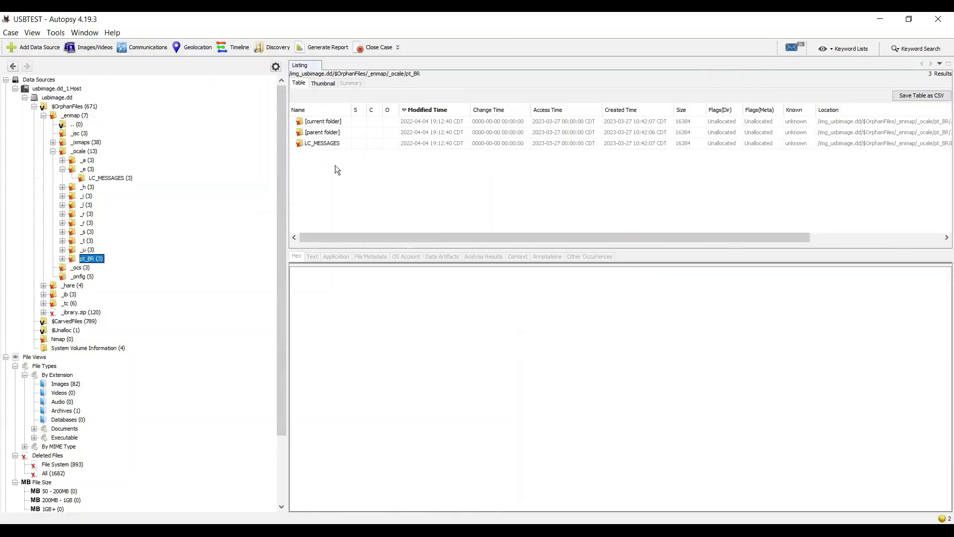
pyautogui.click(351, 143)
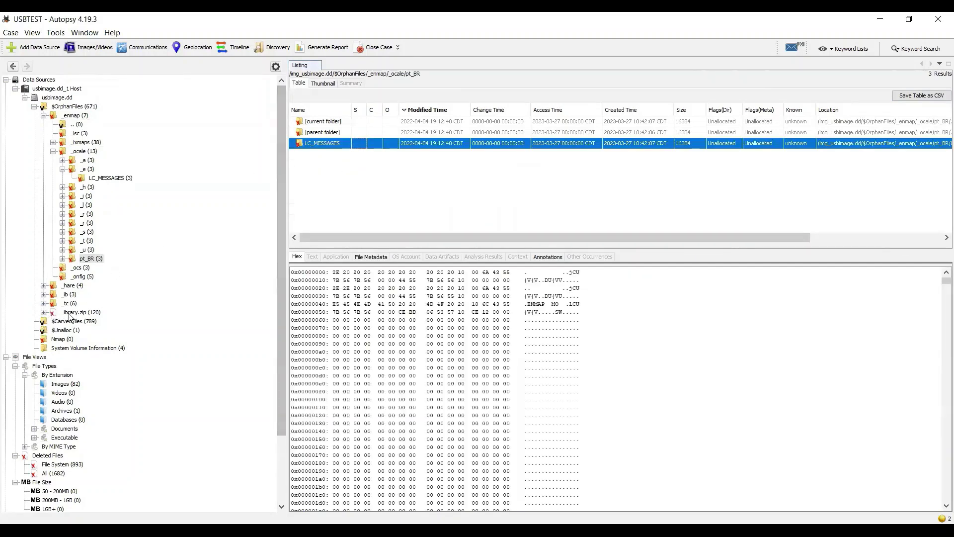
pyautogui.click(69, 330)
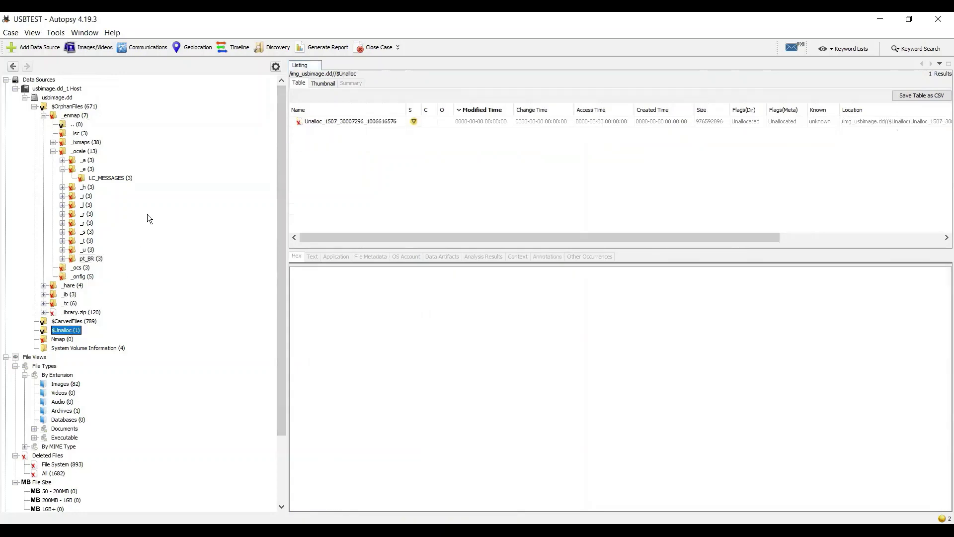
pyautogui.click(67, 106)
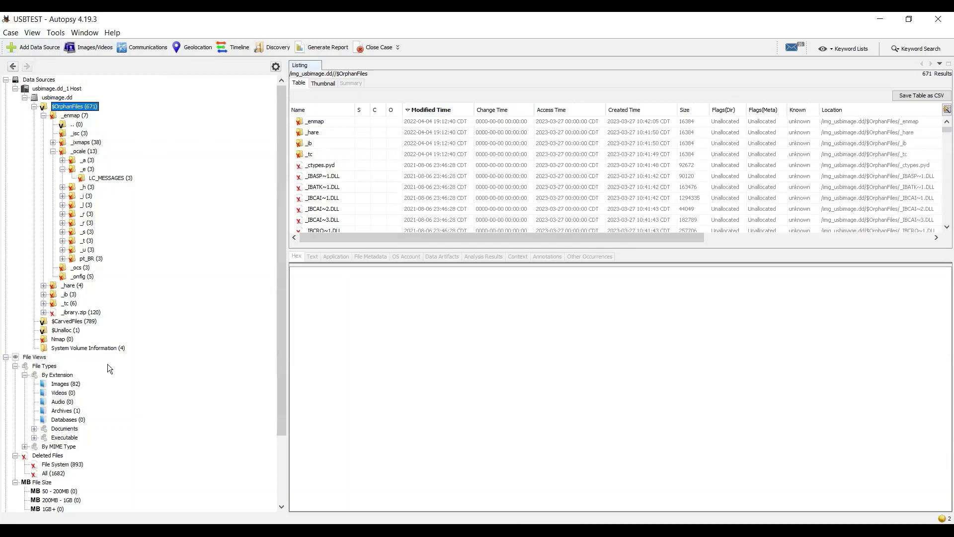
# Return to the Images listing and preview the tagged redhat_75.png
pyautogui.scroll(-3, 108, 364)
pyautogui.click(60, 302)
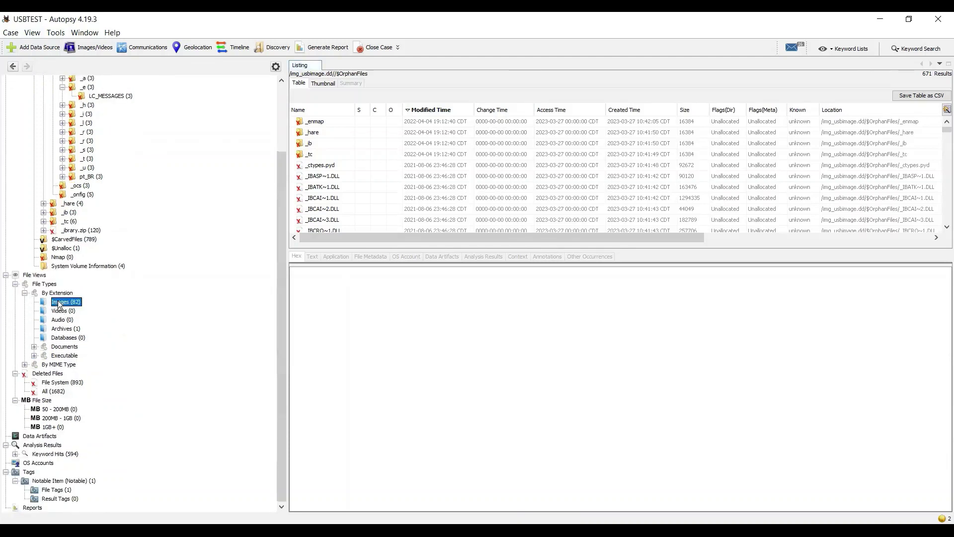
pyautogui.scroll(-3, 419, 212)
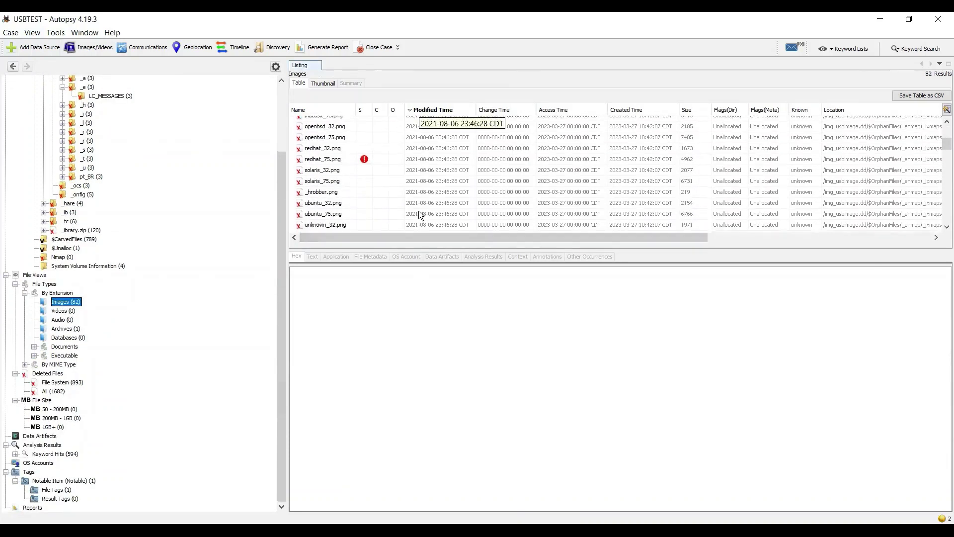
pyautogui.click(367, 159)
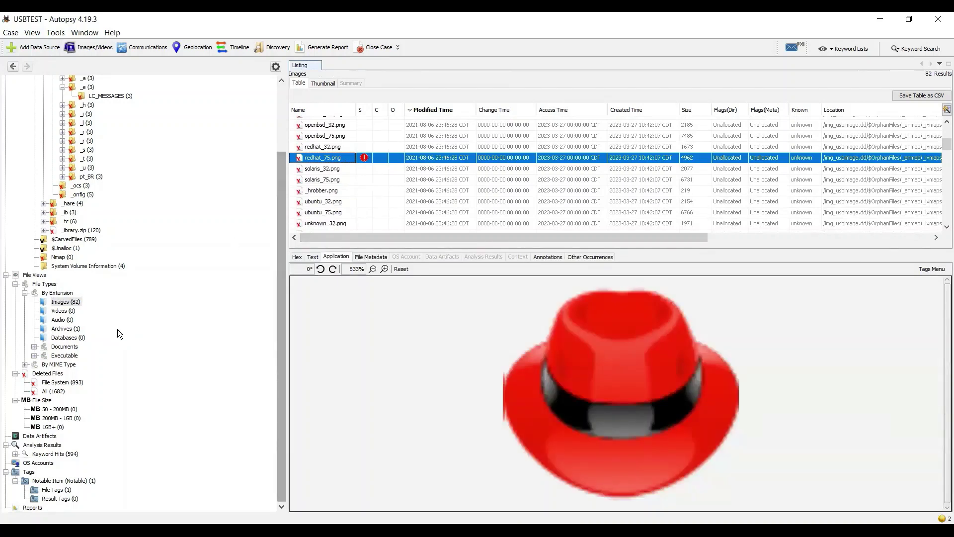
# Open the Email Addresses keyword hits and expand the regular expression into its list of matched addresses
pyautogui.click(41, 454)
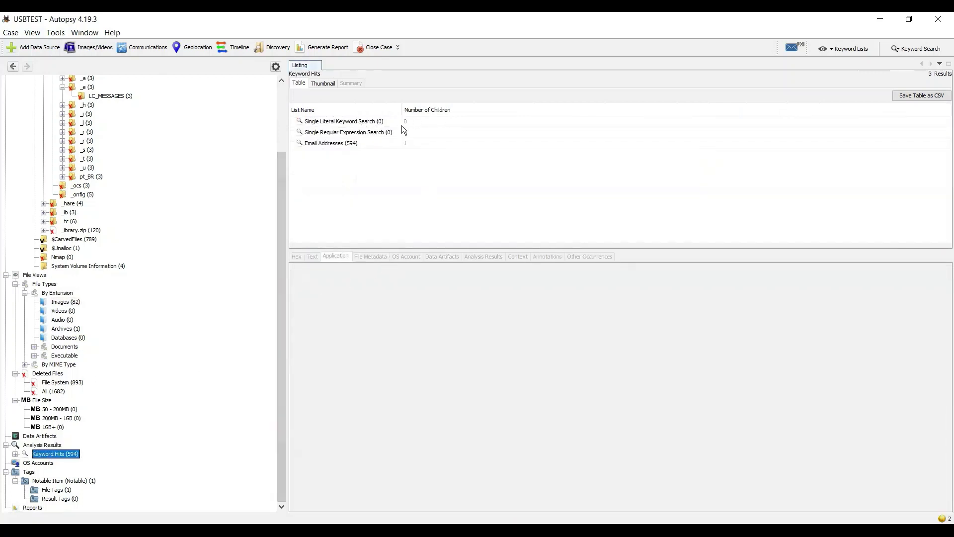
pyautogui.doubleClick(376, 143)
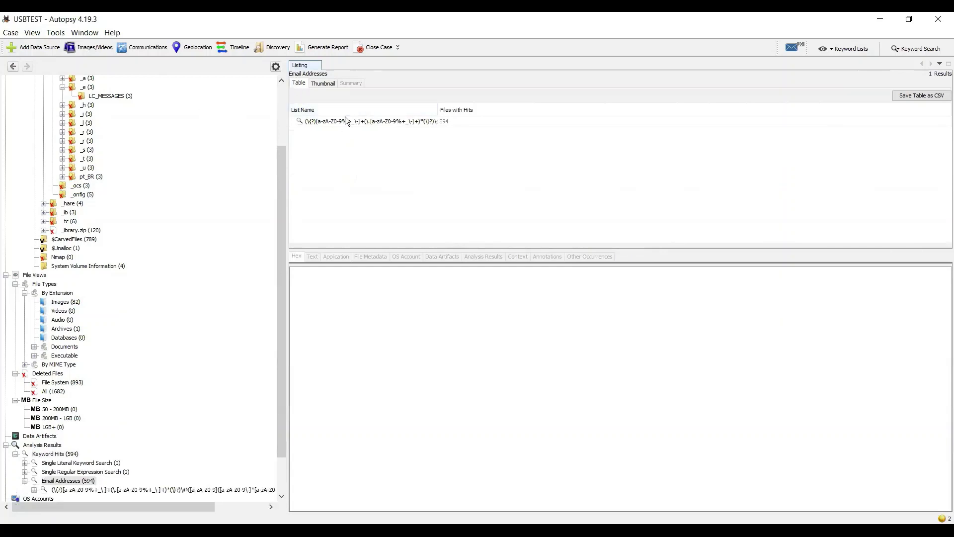
pyautogui.click(11, 67)
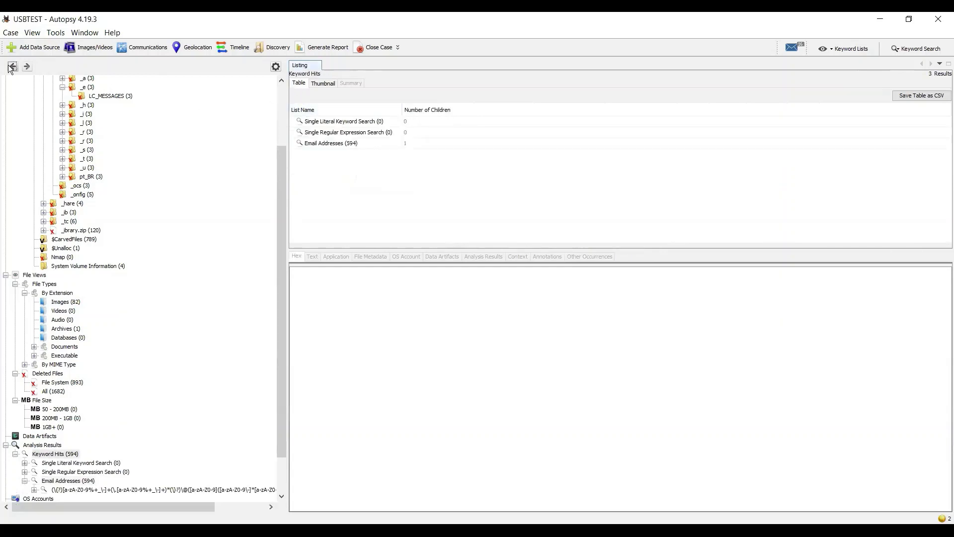
pyautogui.click(328, 144)
pyautogui.click(435, 137)
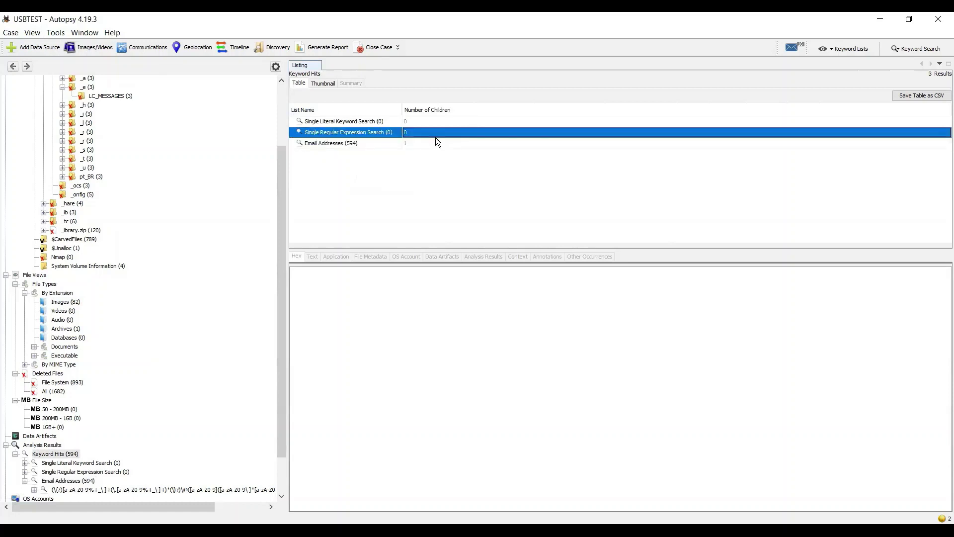
pyautogui.click(404, 147)
pyautogui.doubleClick(395, 144)
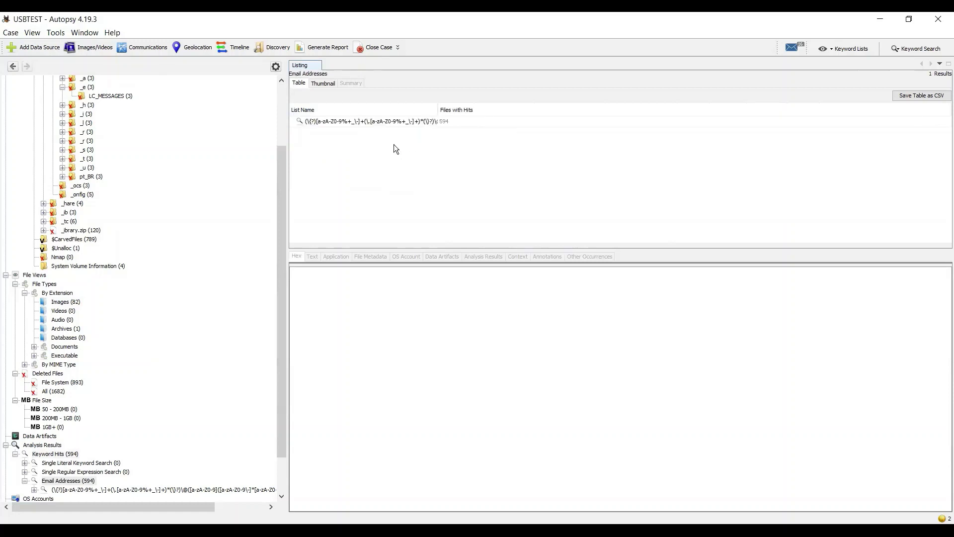
pyautogui.doubleClick(376, 123)
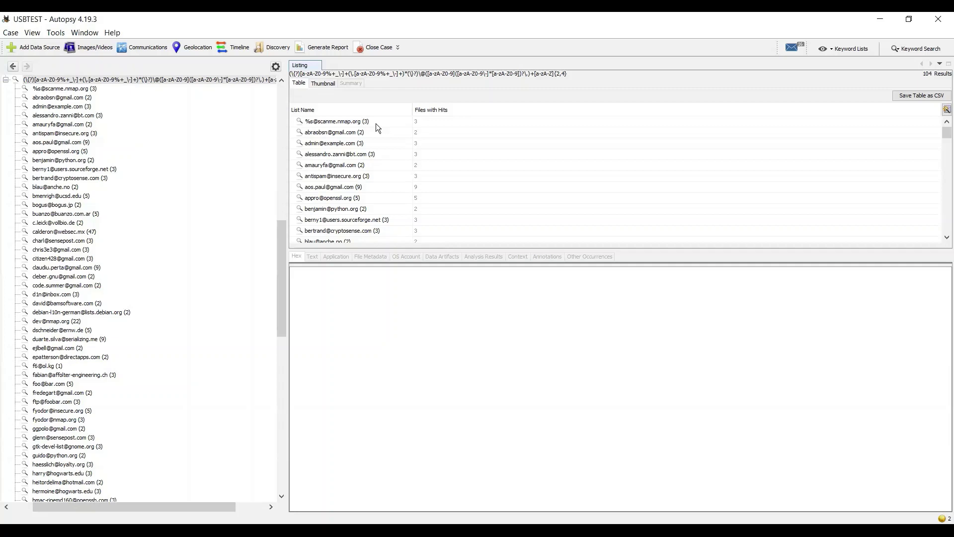
# Check which source files contain several of the matched email addresses further down the list
pyautogui.click(85, 196)
pyautogui.scroll(-9, 85, 196)
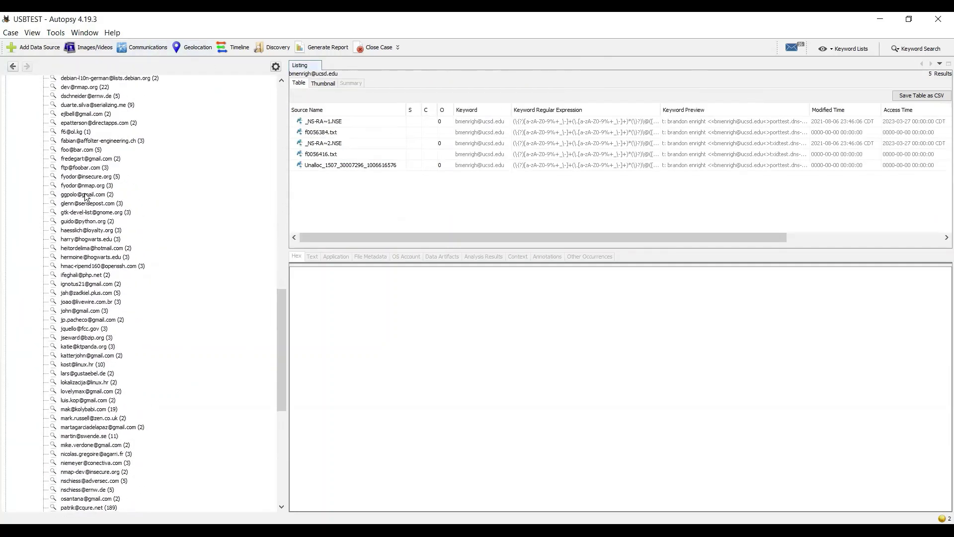
pyautogui.click(85, 196)
pyautogui.scroll(-2, 85, 195)
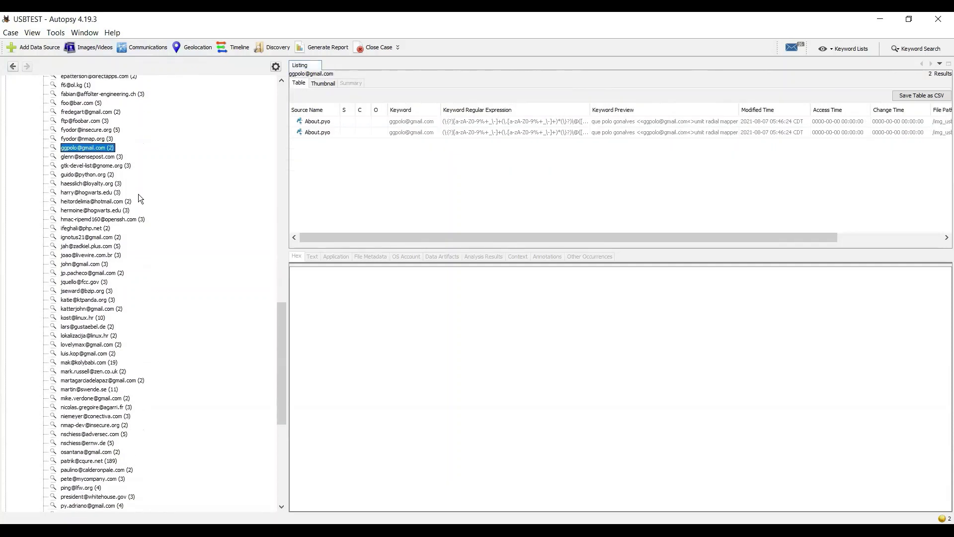
pyautogui.click(100, 282)
pyautogui.scroll(-1, 100, 282)
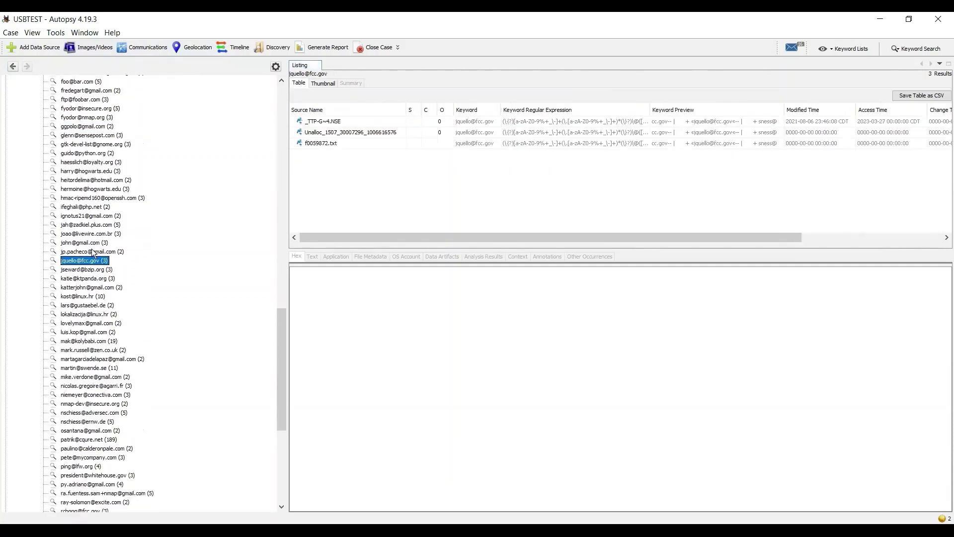
pyautogui.click(86, 173)
pyautogui.click(328, 123)
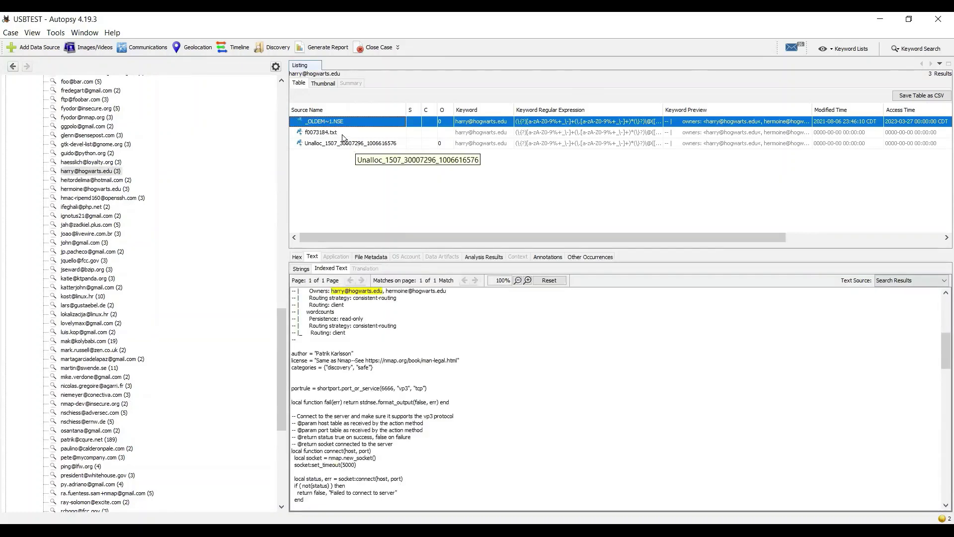
pyautogui.click(342, 134)
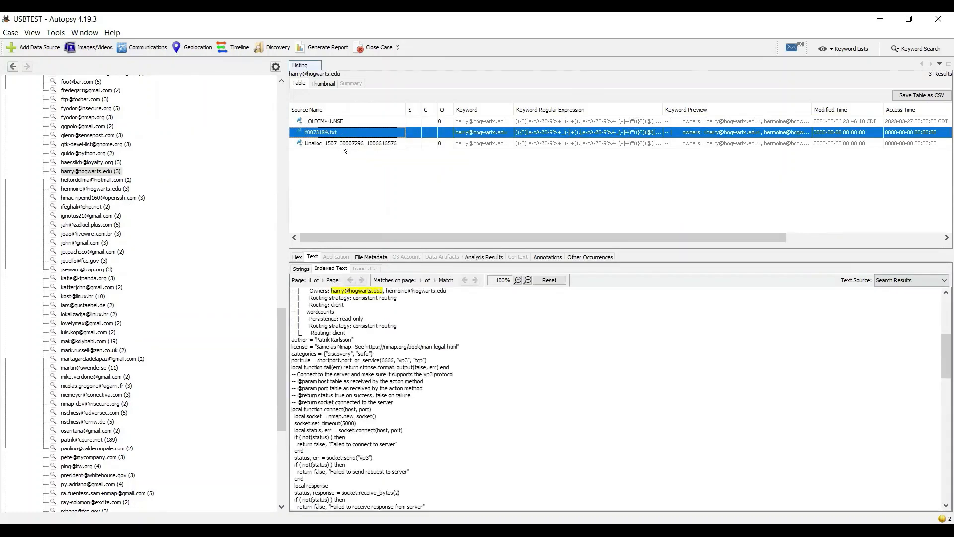
pyautogui.click(342, 143)
pyautogui.click(341, 132)
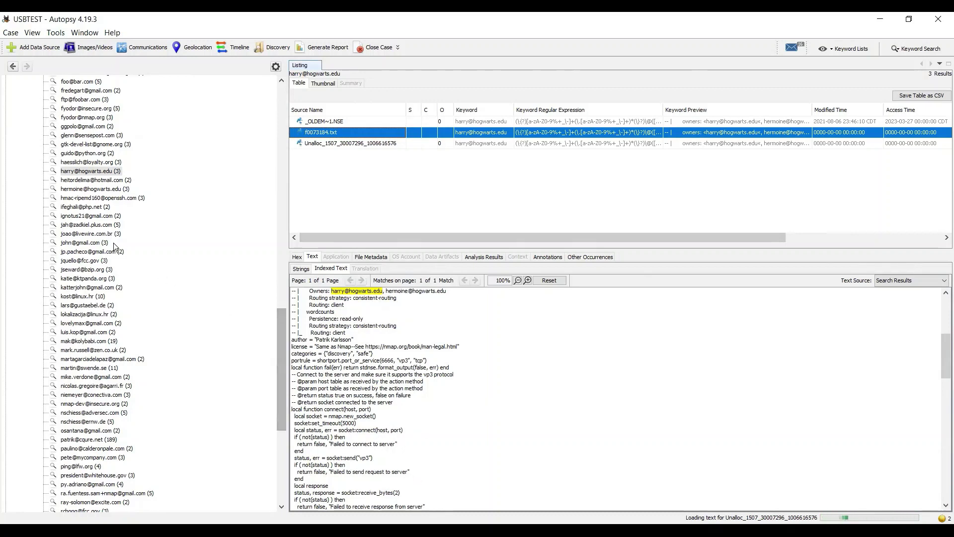
# Open the gustaebel.de address's keyword hits and look through the remaining matched email addresses to the end of the list
pyautogui.scroll(-2, 114, 243)
pyautogui.click(99, 249)
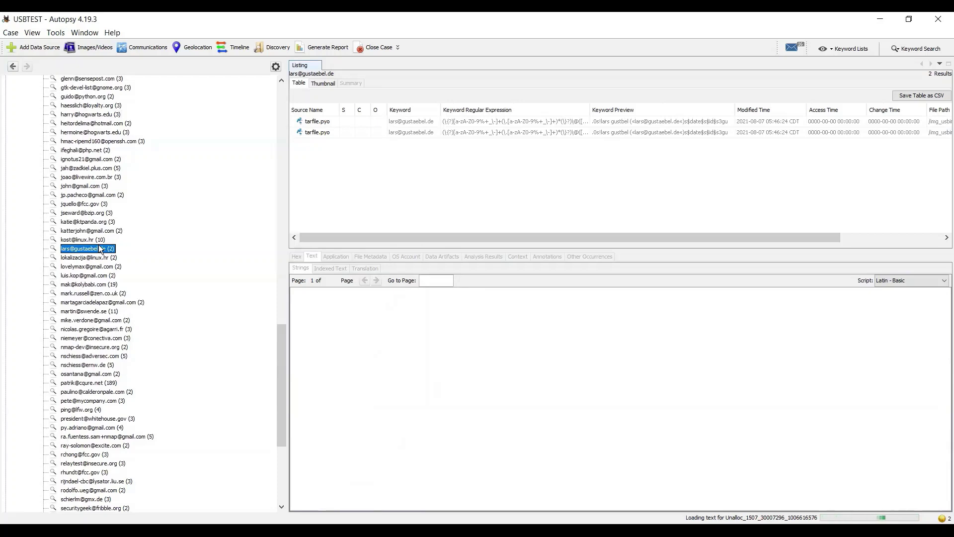
pyautogui.scroll(-5, 99, 249)
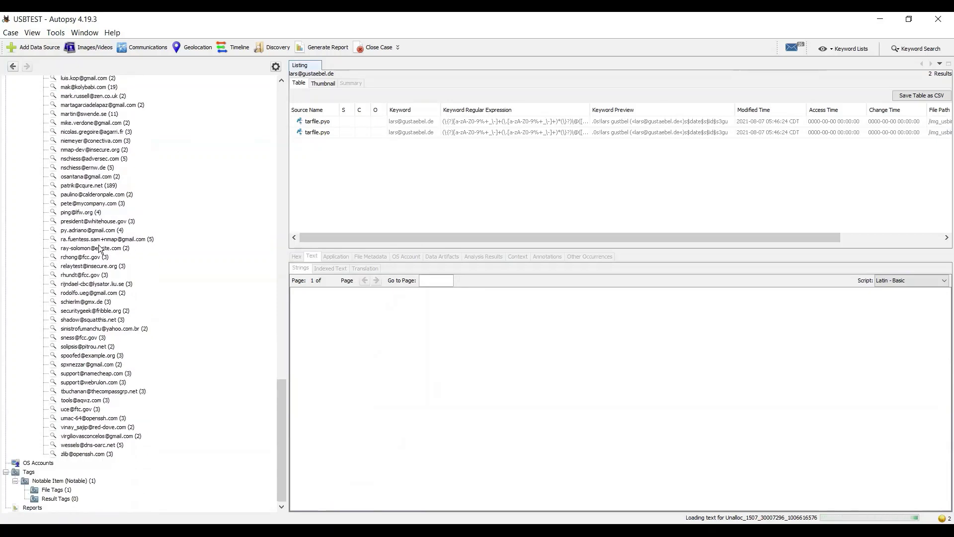
pyautogui.scroll(-1, 85, 148)
pyautogui.scroll(-2, 85, 148)
pyautogui.scroll(3, 76, 353)
pyautogui.scroll(20, 76, 354)
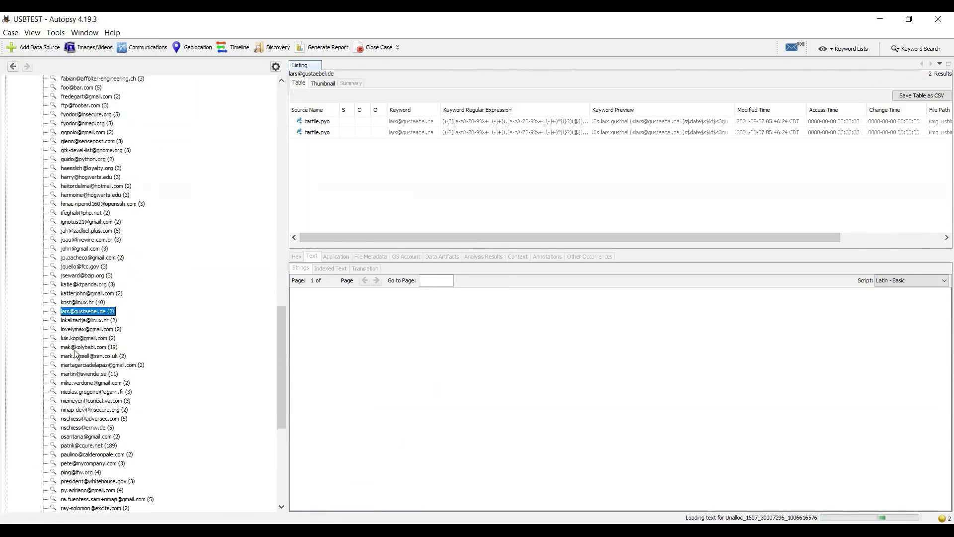
# Collapse the regular expression's list of matched email addresses and open the OS Accounts listing
pyautogui.click(37, 367)
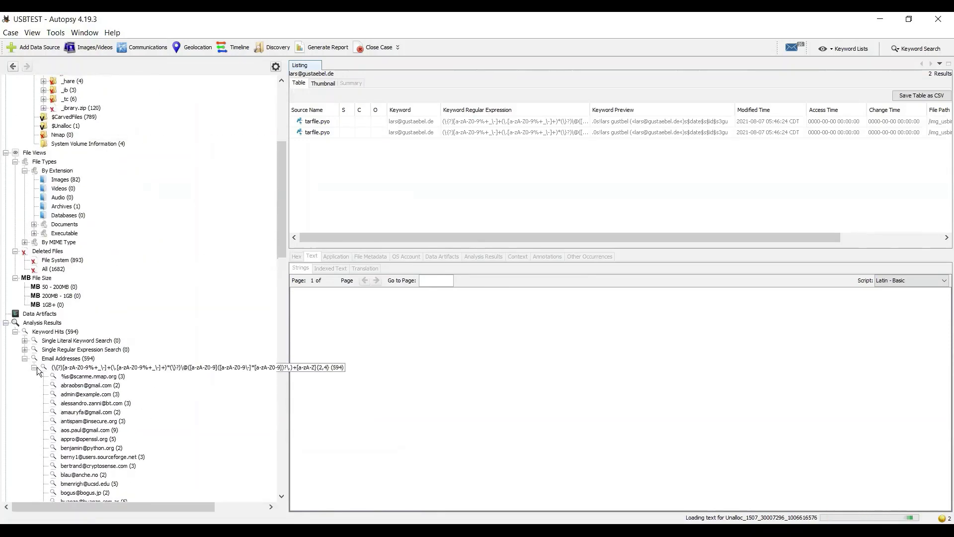
pyautogui.click(36, 367)
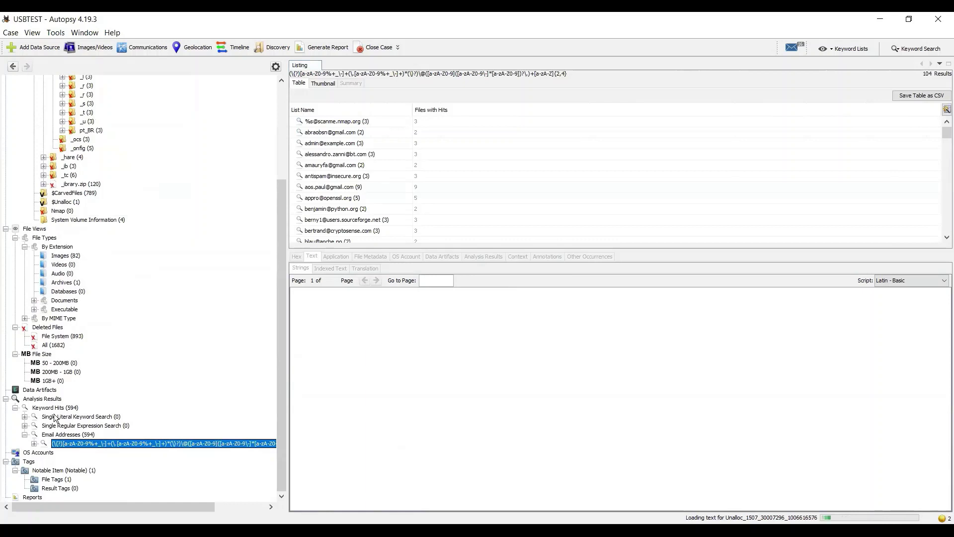
pyautogui.click(34, 460)
pyautogui.click(37, 453)
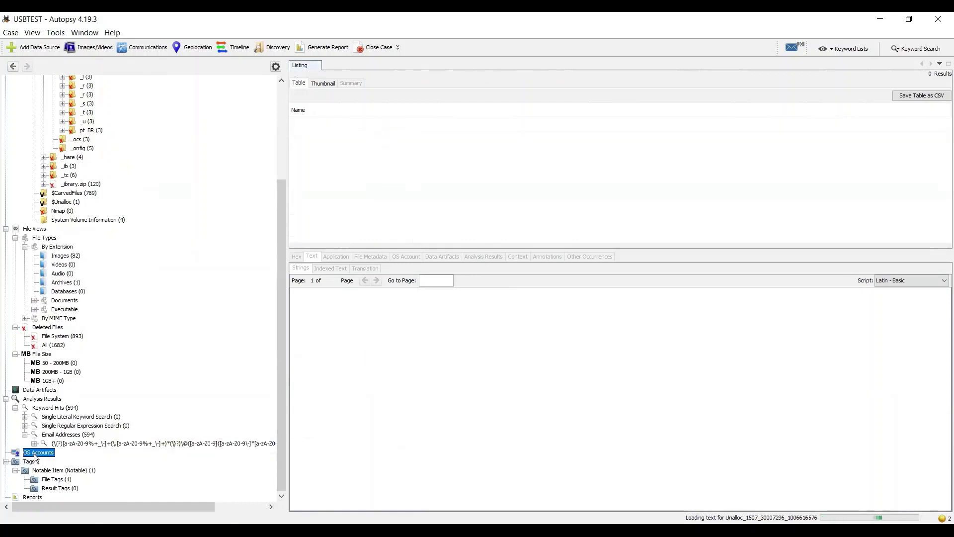
# Open the $CarvedFiles listing of usbimage.dd and check which columns its table can show
pyautogui.scroll(5, 98, 296)
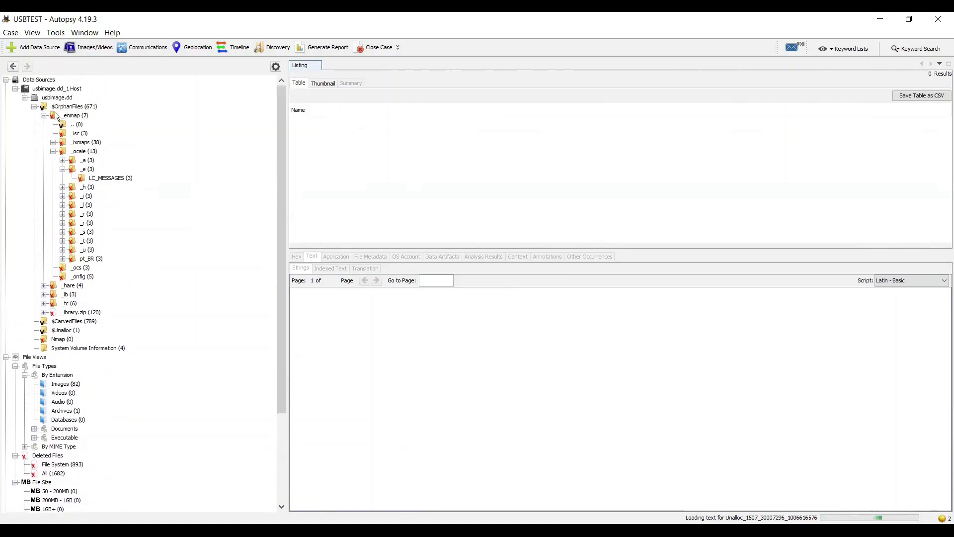
pyautogui.click(59, 321)
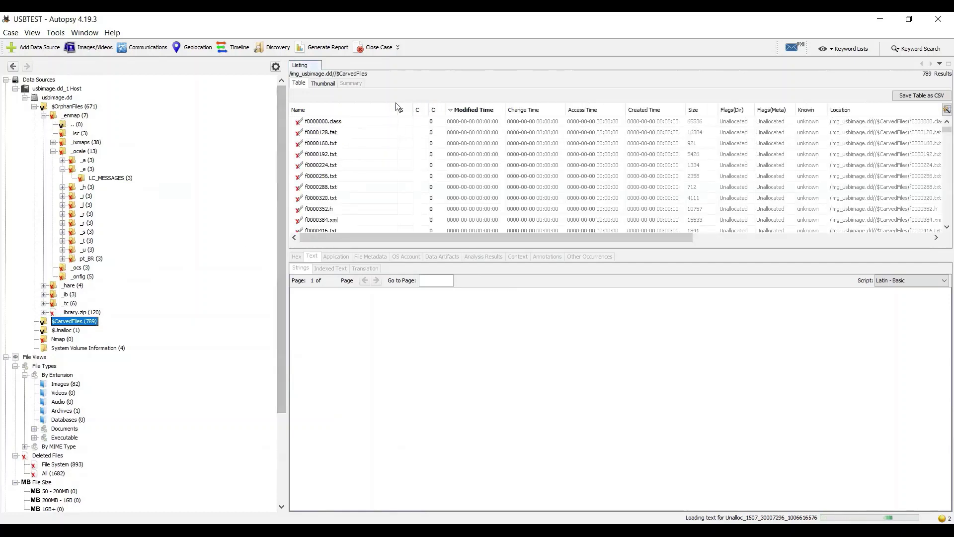
pyautogui.rightClick(385, 110)
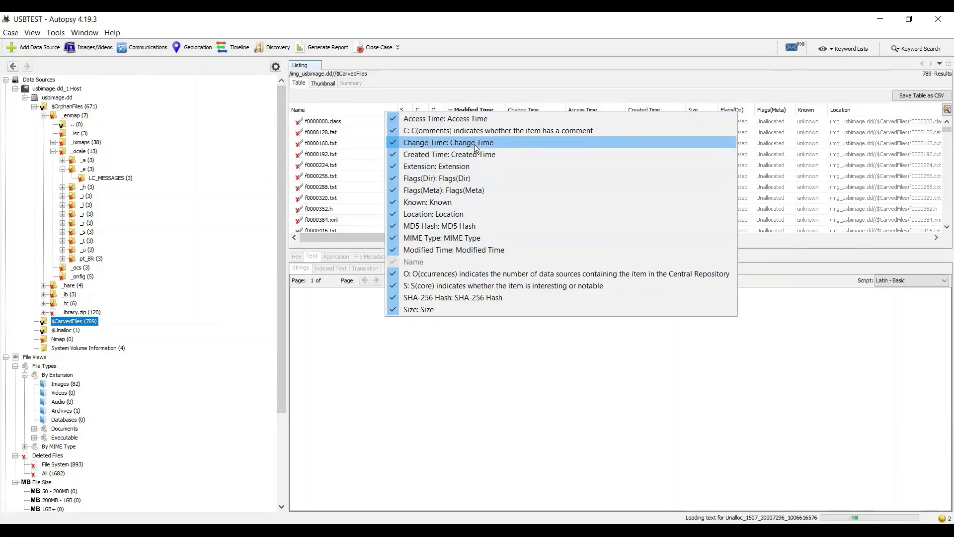
pyautogui.click(488, 72)
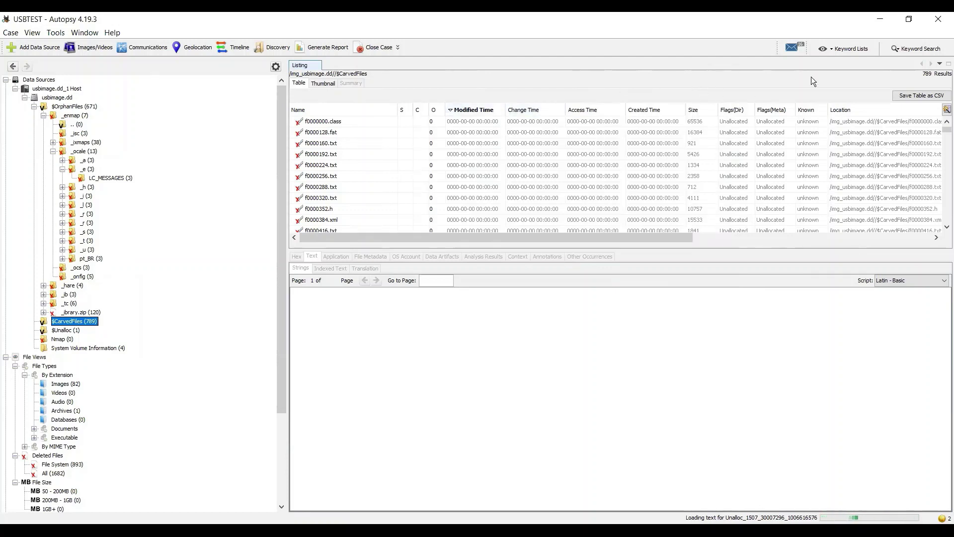
# Run an exact-match keyword search for LookatMe.txt with saved results and view the indexed text of the LookatMe.txt hit
pyautogui.click(909, 48)
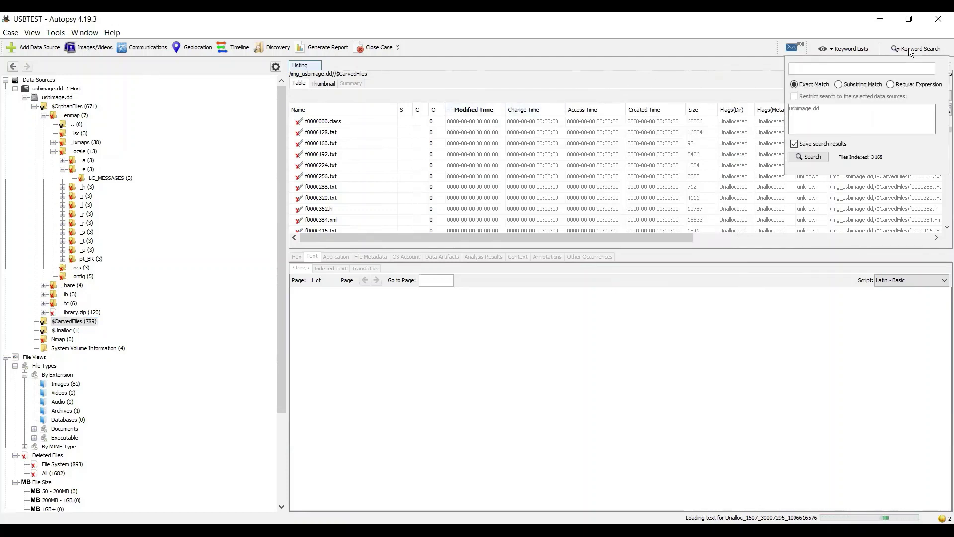
pyautogui.click(861, 69)
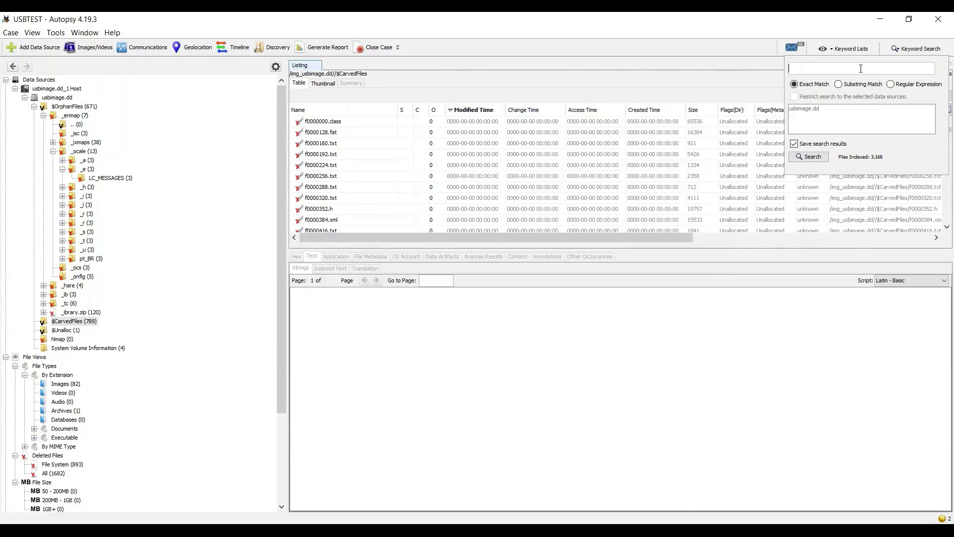
pyautogui.write('LookatMe.txt')
pyautogui.click(815, 157)
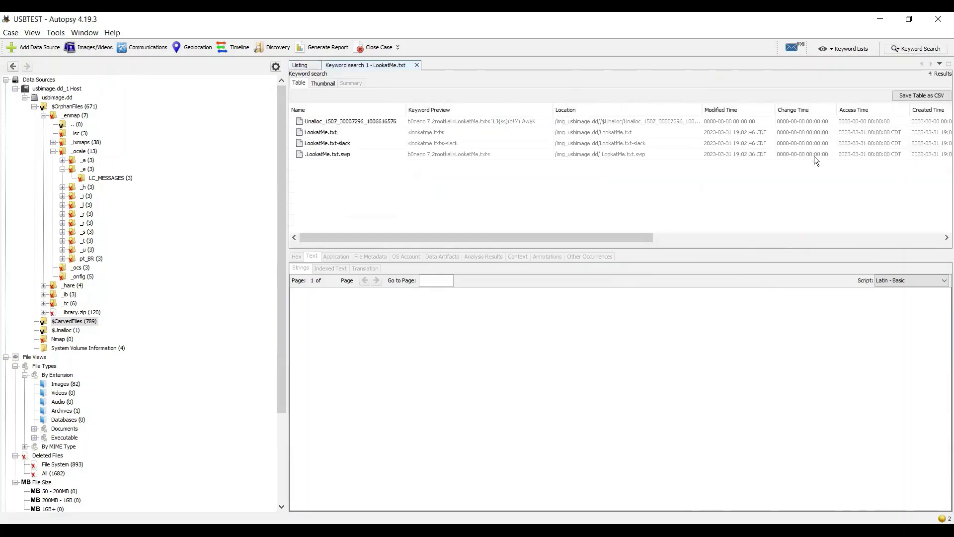
pyautogui.click(372, 132)
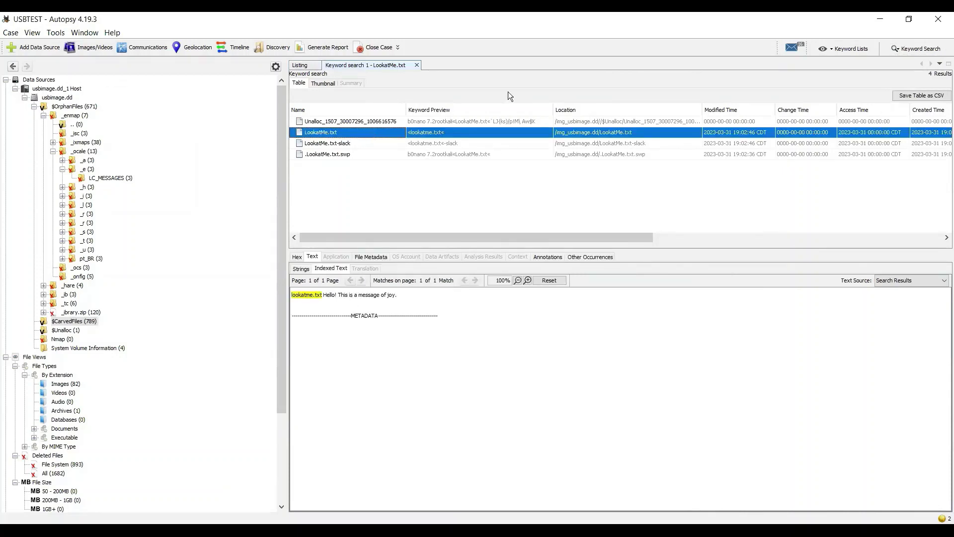
# Run another exact-match keyword search for the word joy
pyautogui.click(905, 49)
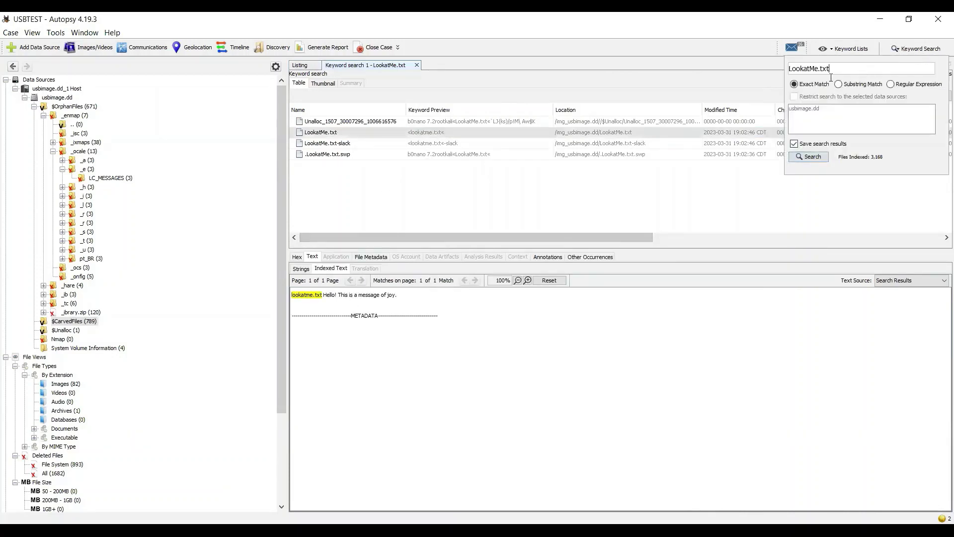
pyautogui.hotkey('ctrl', 'a')
pyautogui.write('joy')
pyautogui.press('Return')
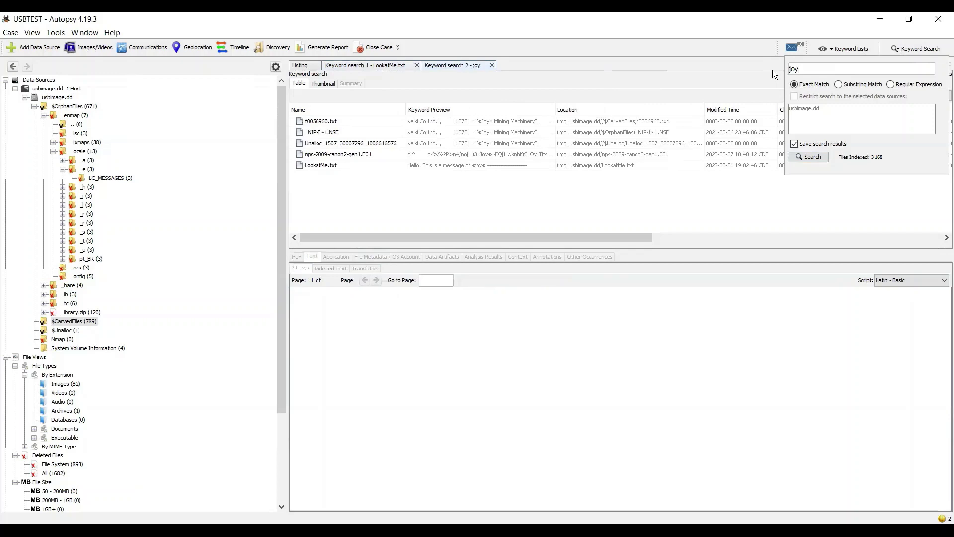
# Inspect the joy matches in the text of f0056960.txt, _NIP-I~1.NSE, nps-2009-canon2-gen1.E01 and LookatMe.txt
pyautogui.click(481, 124)
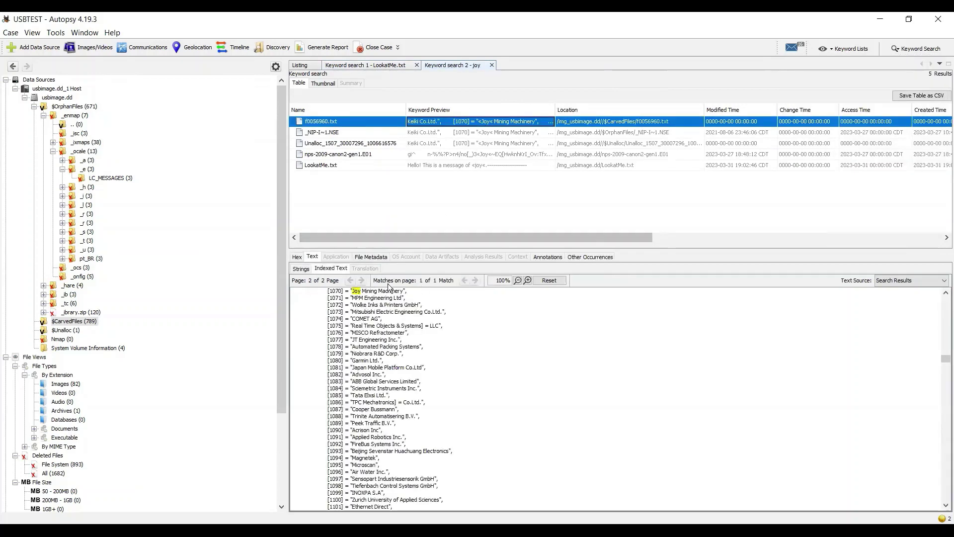
pyautogui.click(494, 135)
pyautogui.click(480, 155)
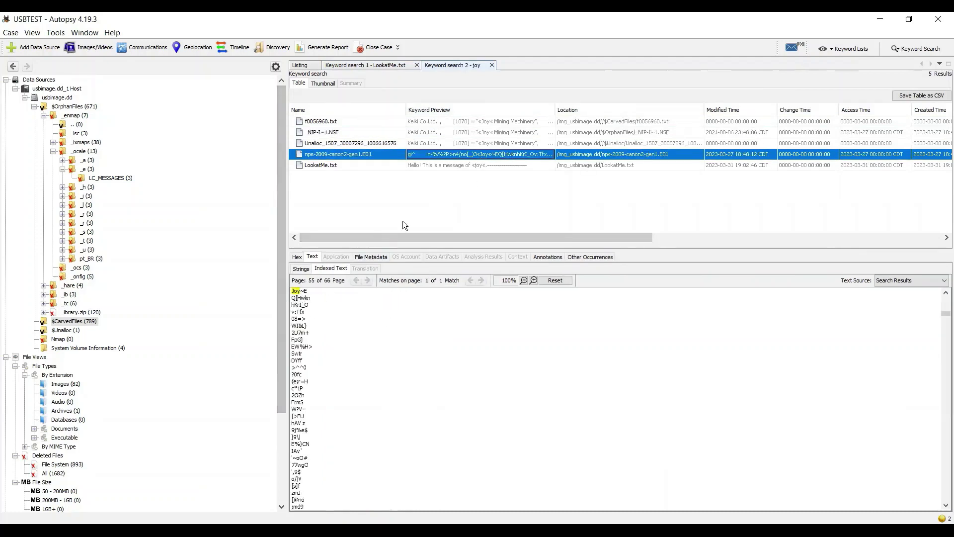
pyautogui.click(453, 166)
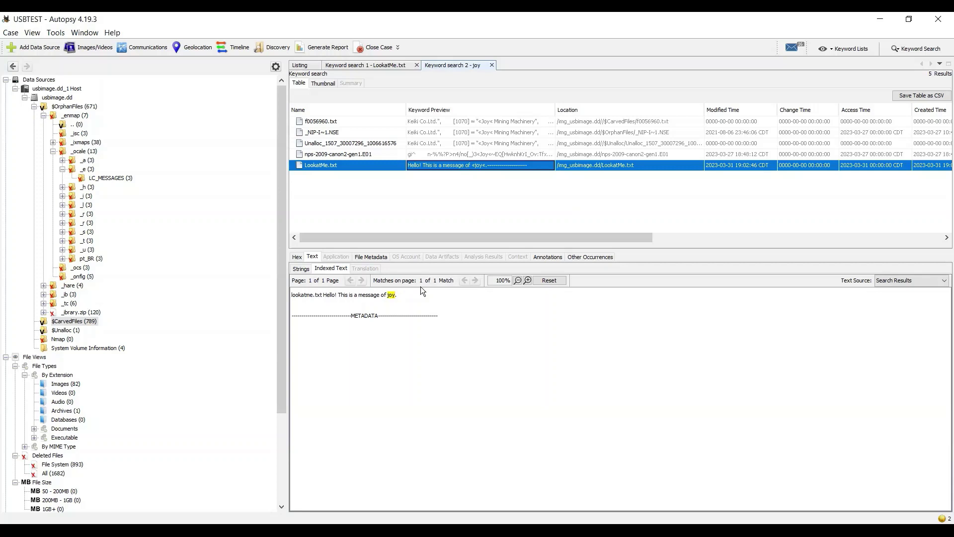
# Open the first _r folder under the orphan _ocale folder and view the hex content of its LC_MESSAGES entry
pyautogui.click(97, 213)
pyautogui.click(97, 213)
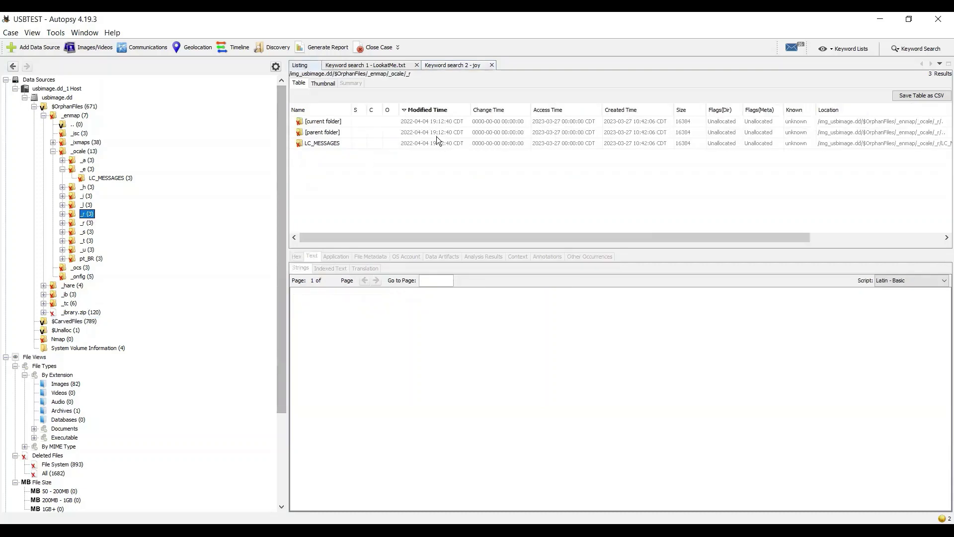
pyautogui.click(437, 142)
pyautogui.scroll(-3, 474, 376)
pyautogui.scroll(3, 475, 379)
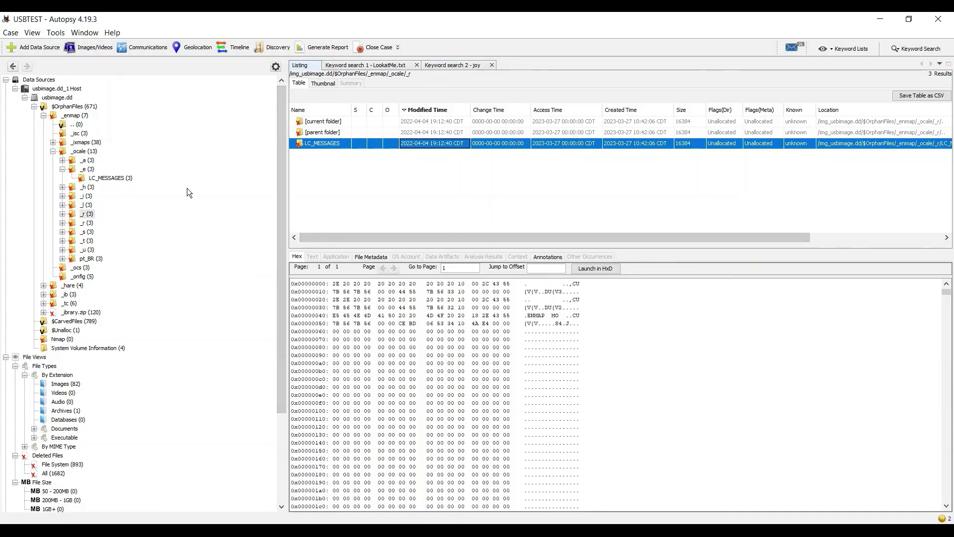
pyautogui.scroll(-5, 180, 209)
pyautogui.scroll(5, 180, 209)
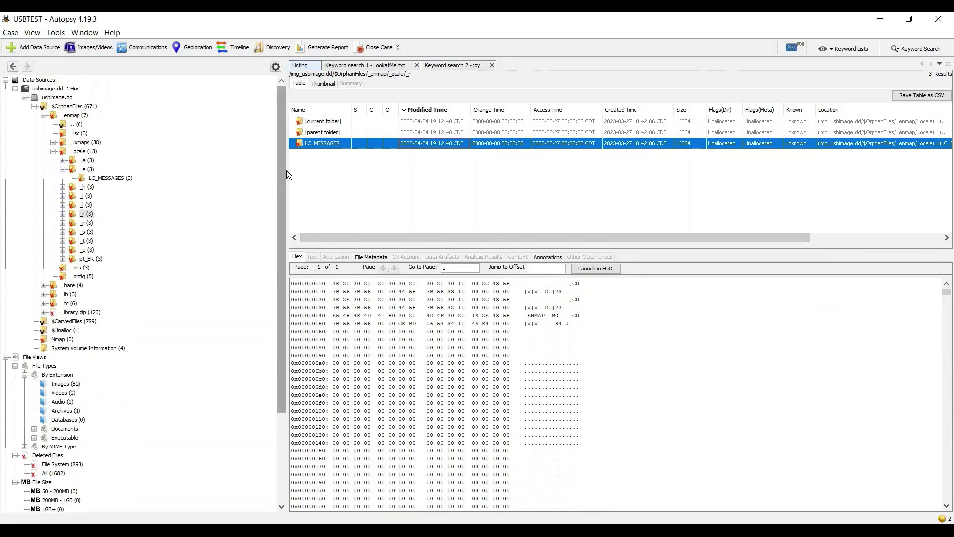
pyautogui.moveTo(277, 196); pyautogui.dragTo(315, 133)
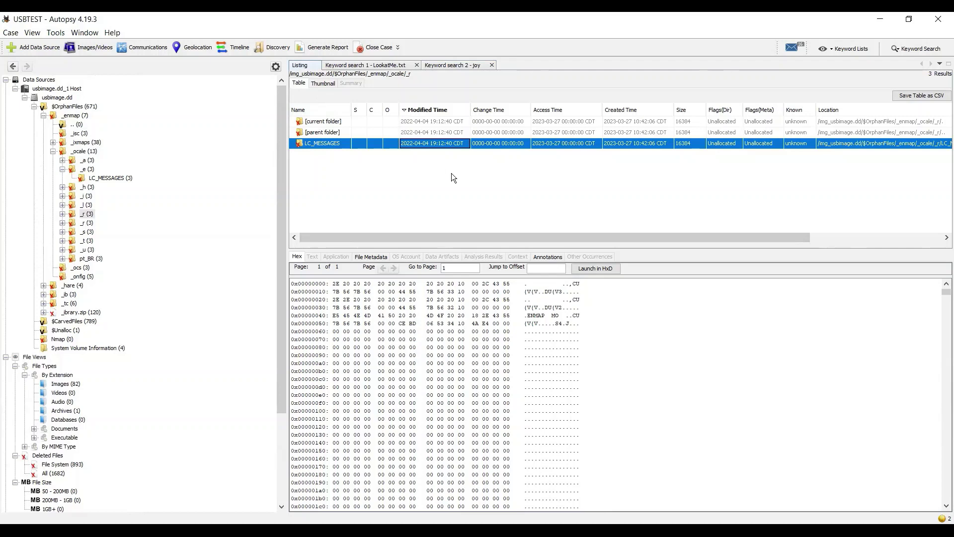
pyautogui.scroll(-5, 84, 203)
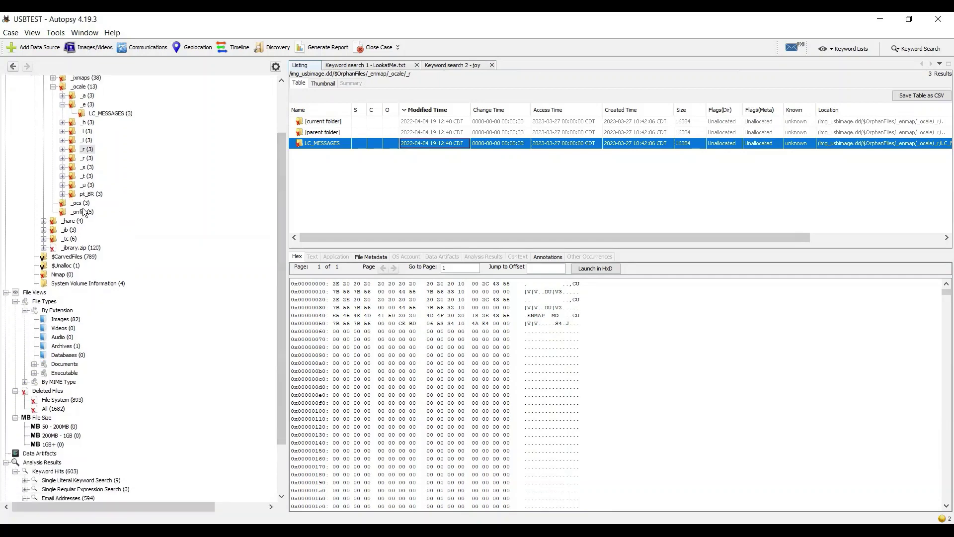
pyautogui.scroll(5, 85, 203)
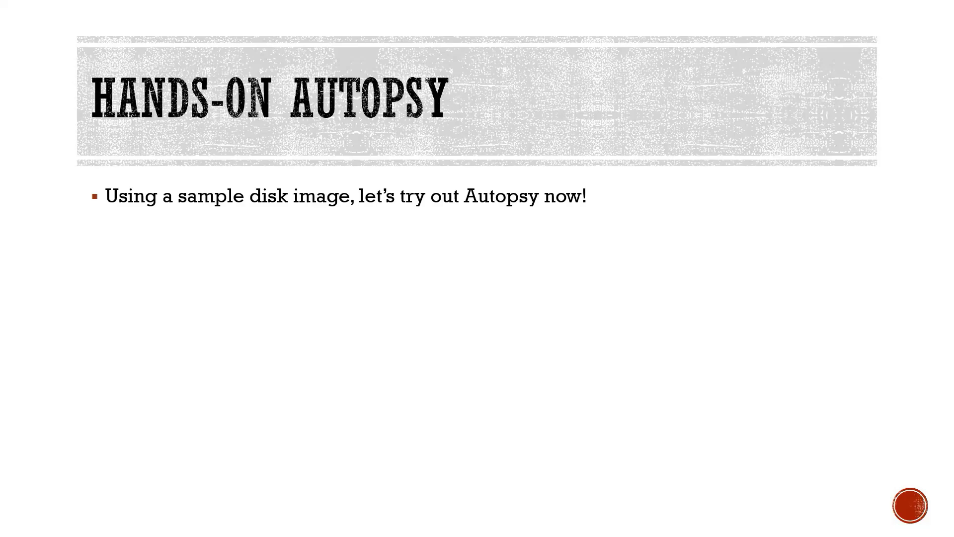
pyautogui.press('Right')
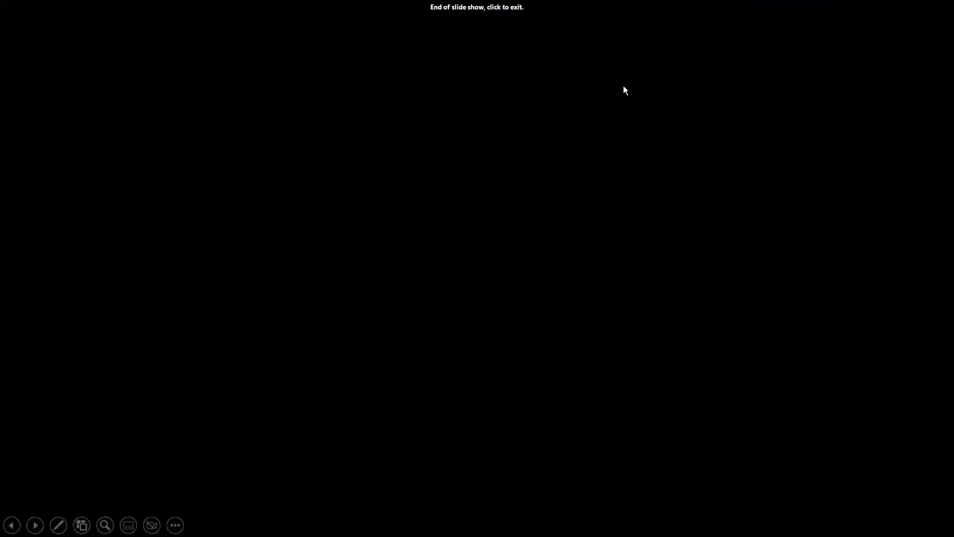